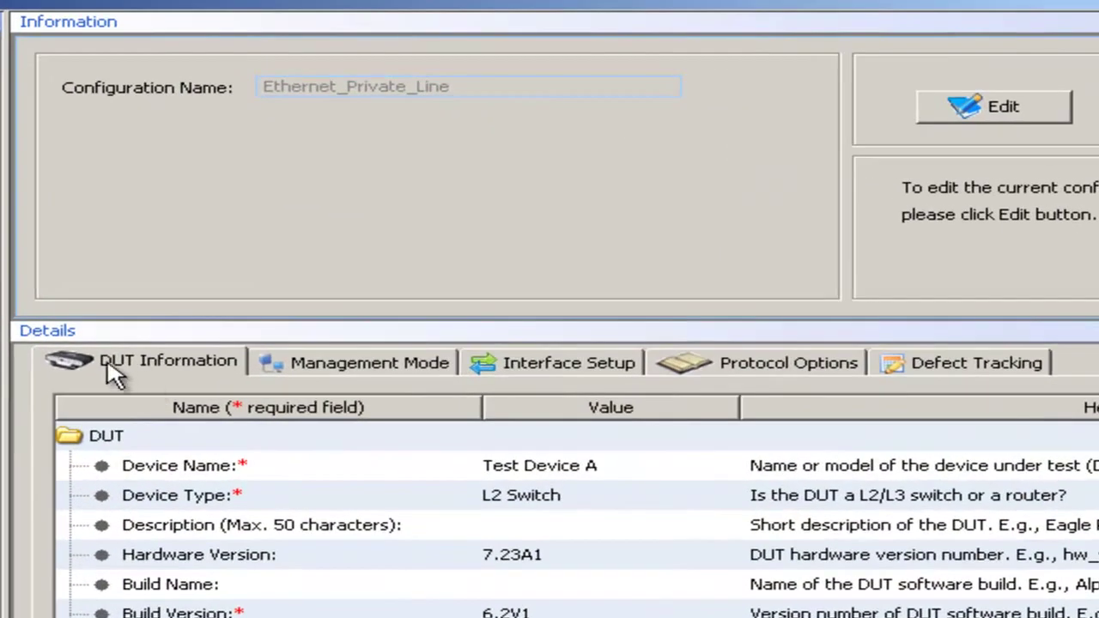
# Step: Review the Ethernet_Private_Line configuration's DUT information, management mode, interface setup and CE2 subscriber service protocol options
pyautogui.click(90, 365)
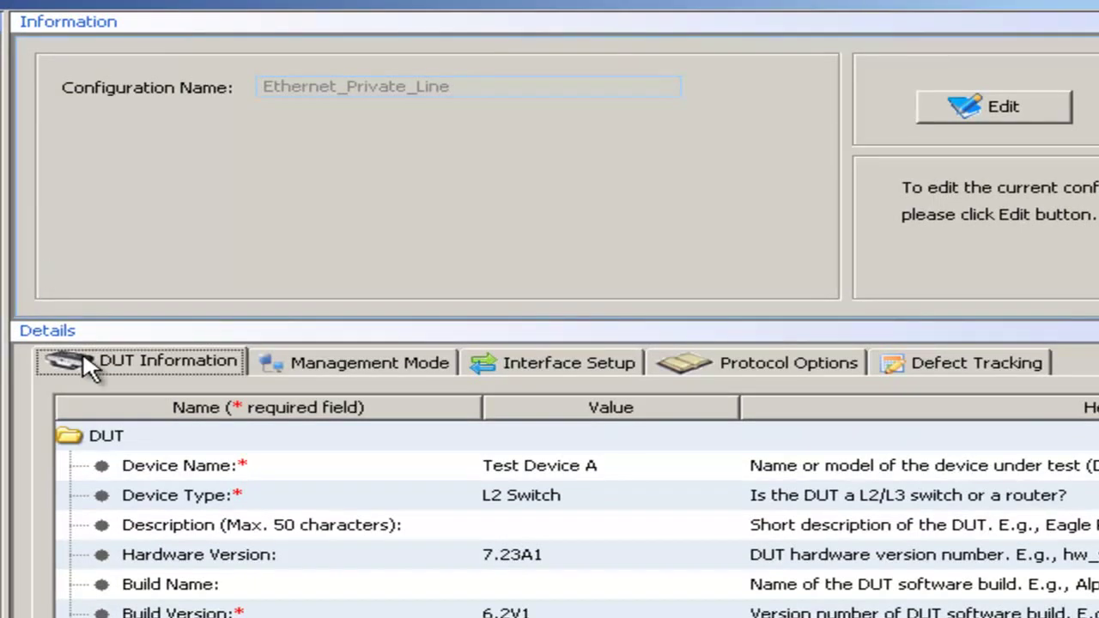
pyautogui.click(341, 370)
pyautogui.click(507, 365)
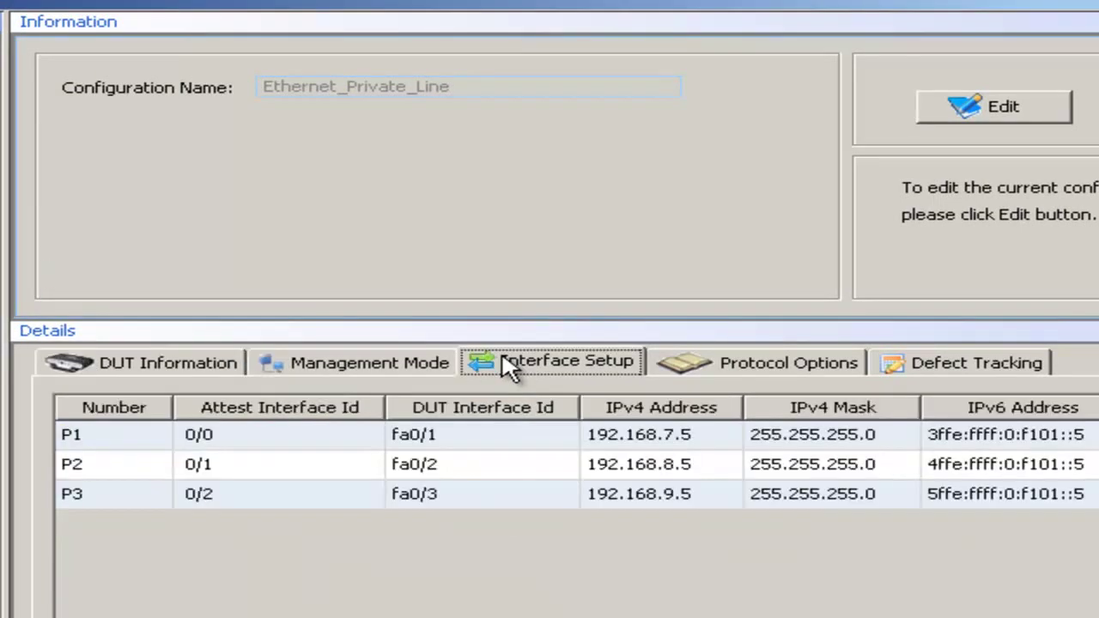
pyautogui.click(724, 364)
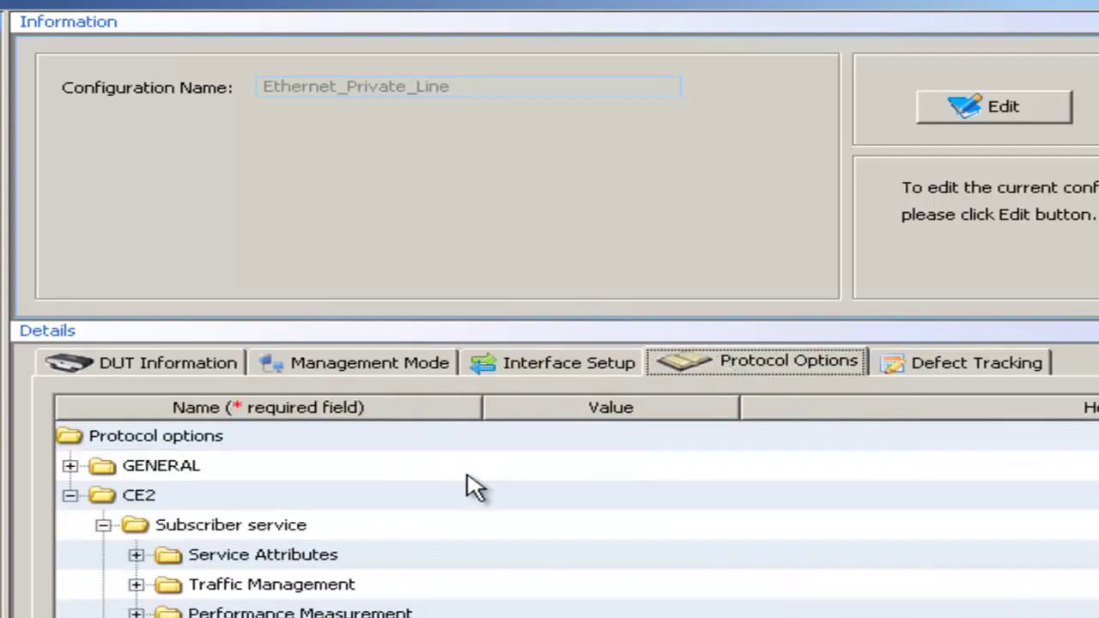
pyautogui.click(180, 556)
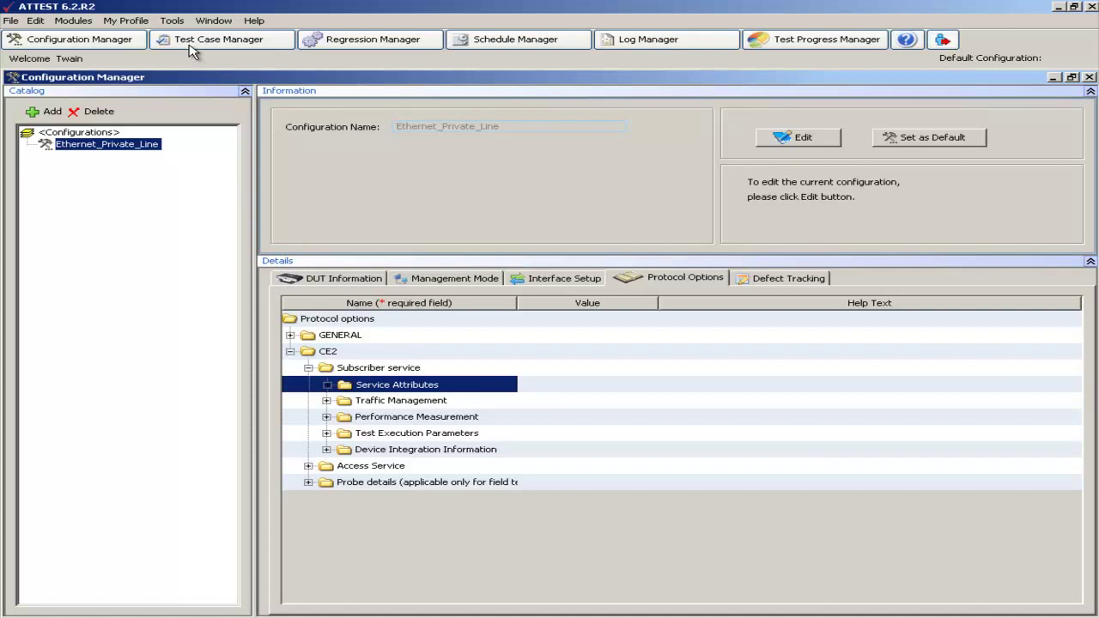
# Step: Open the Test Case Manager and browse the CE2.0 EAS, ELAN and ELine suites down to the EP-Line CCG group
pyautogui.click(191, 49)
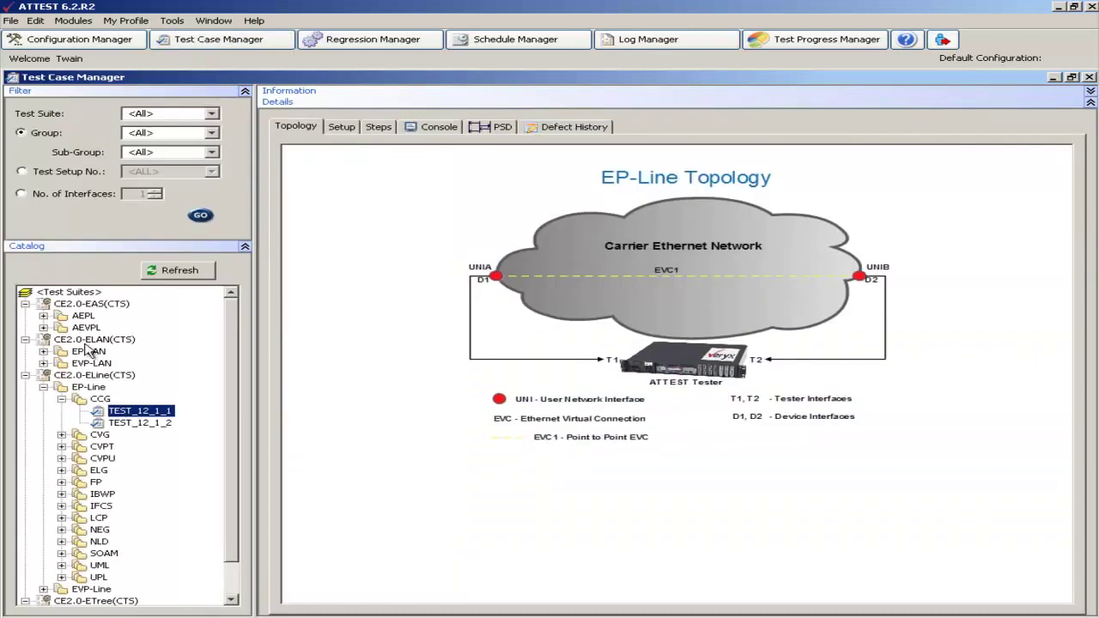
pyautogui.click(86, 304)
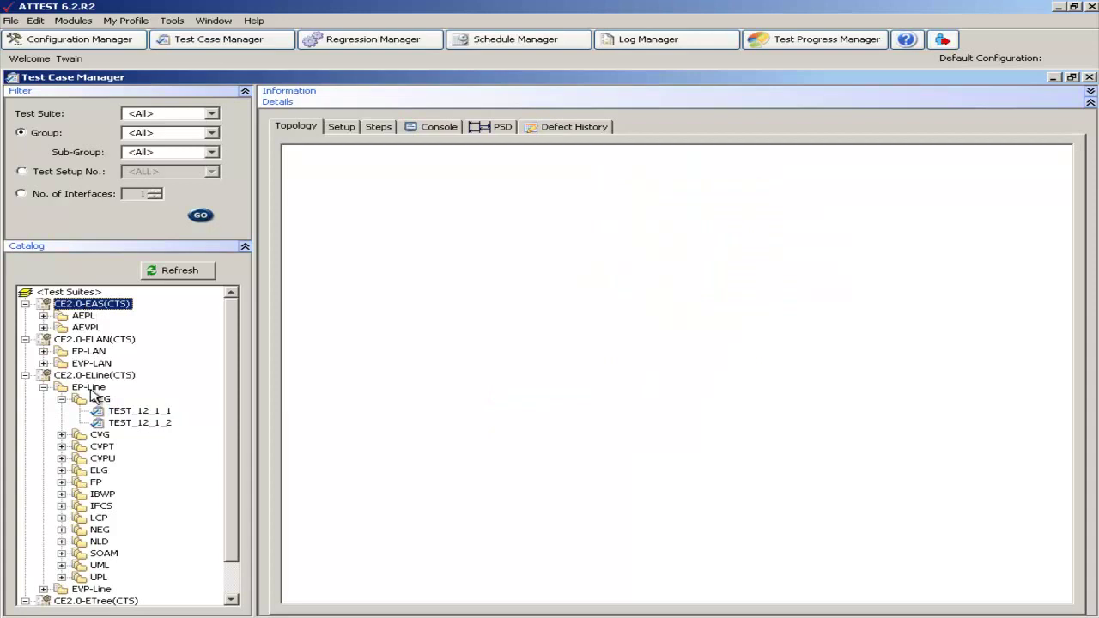
pyautogui.click(93, 341)
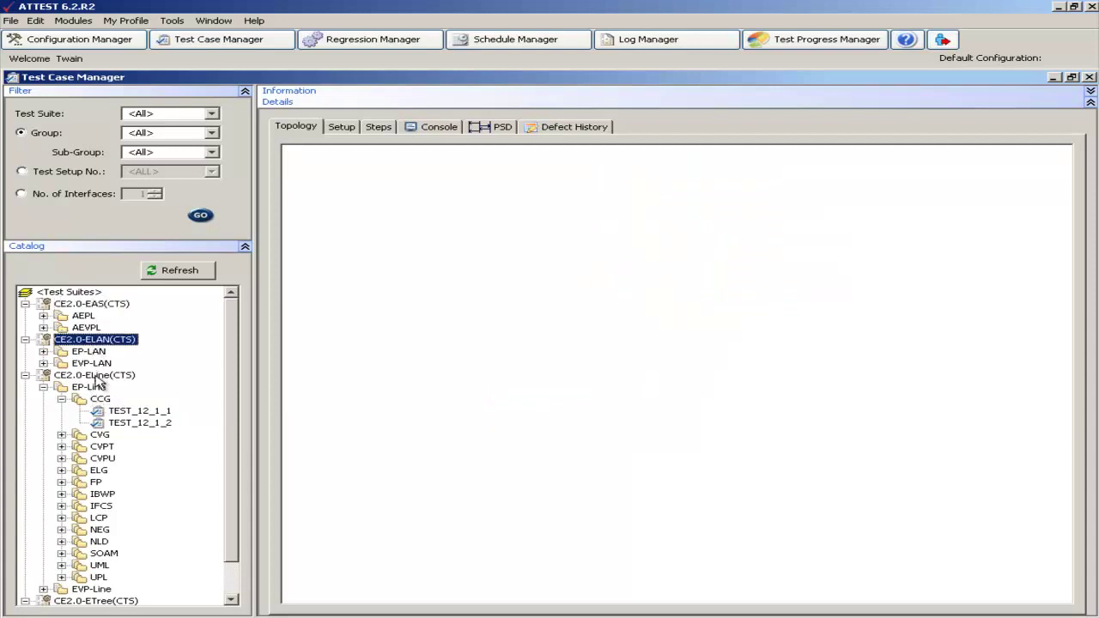
pyautogui.click(96, 377)
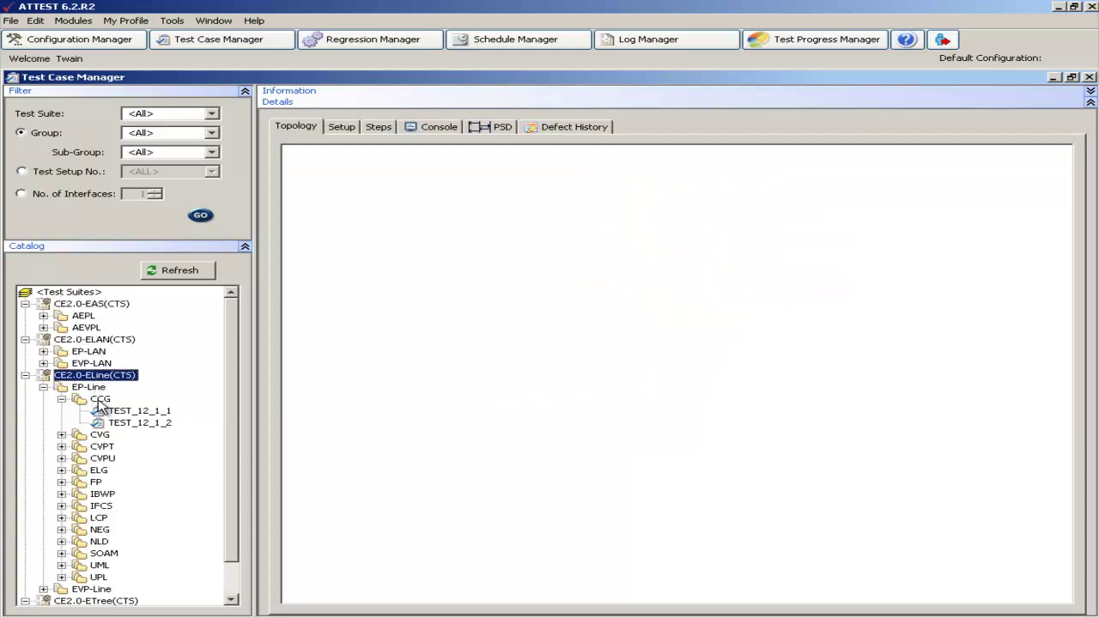
pyautogui.click(100, 400)
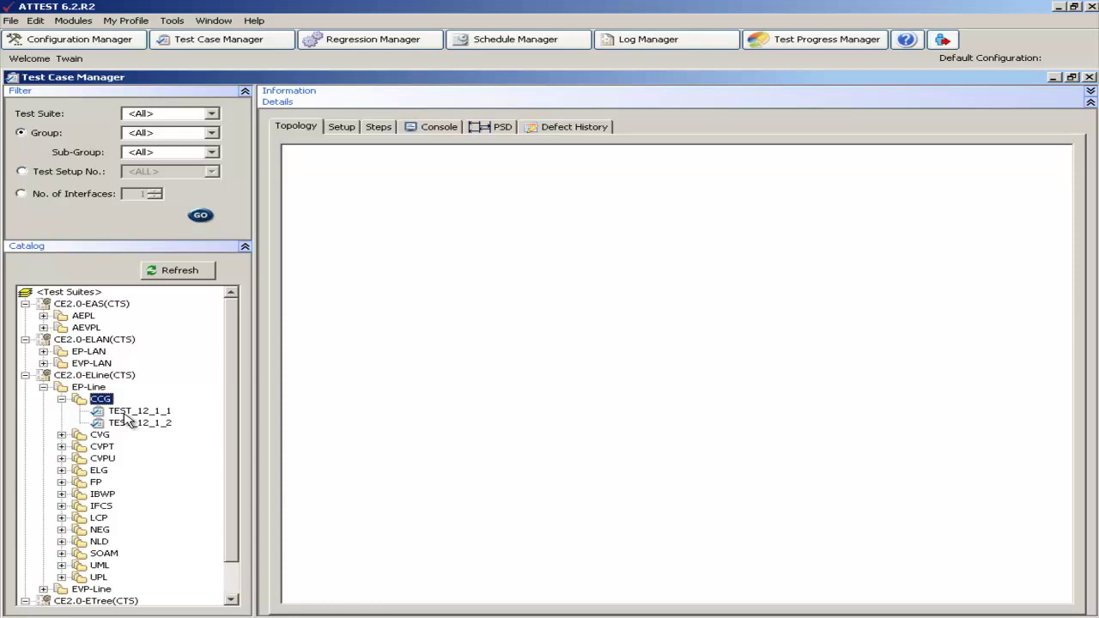
# Step: Open test case TEST_12_1_1 and review its ID, purpose, reference and number of interfaces
pyautogui.click(133, 411)
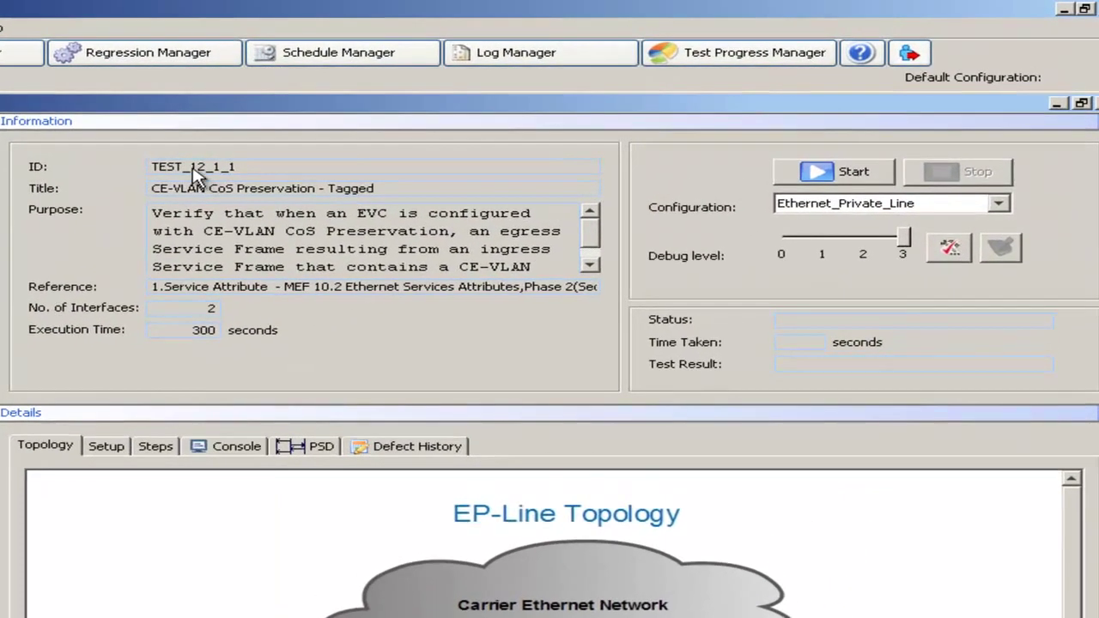
pyautogui.moveTo(379, 125); pyautogui.dragTo(448, 128)
pyautogui.moveTo(153, 213); pyautogui.dragTo(543, 268)
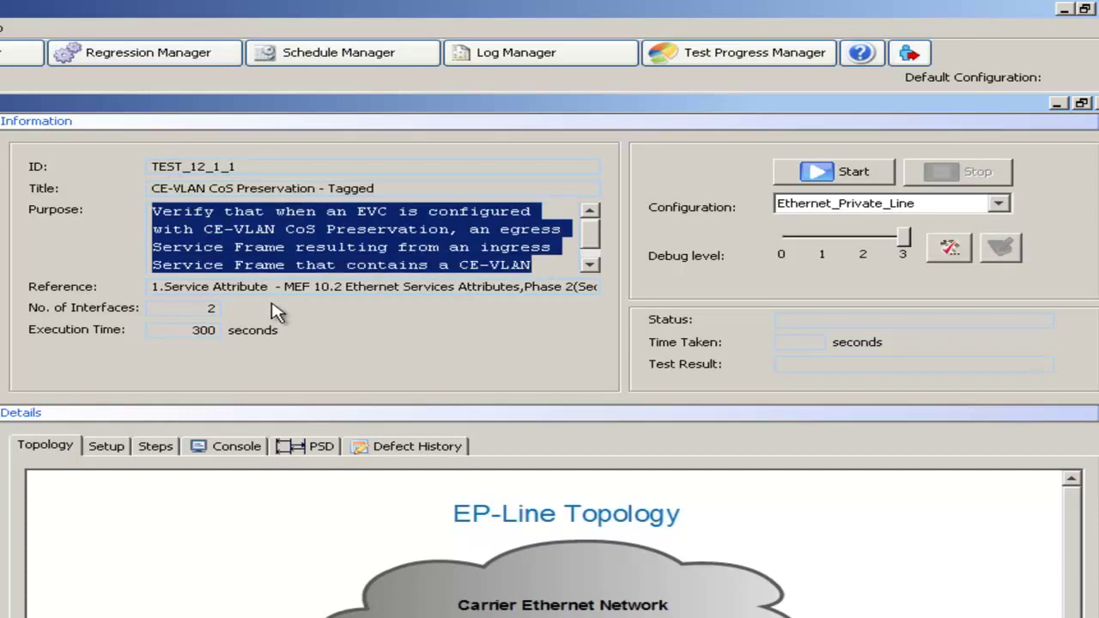
pyautogui.moveTo(152, 286); pyautogui.dragTo(601, 296)
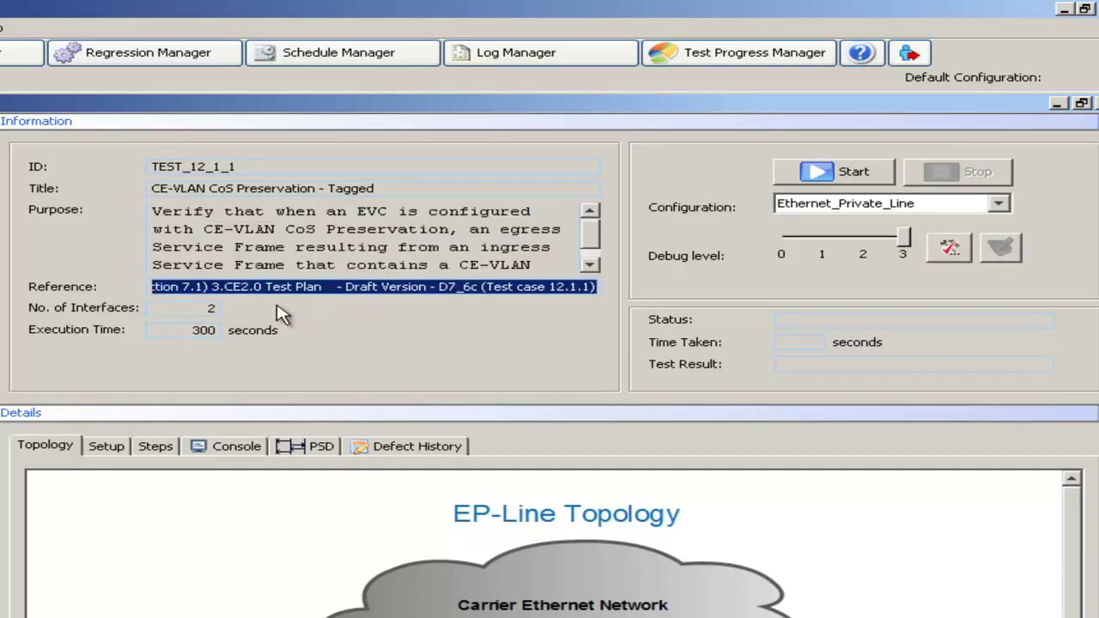
pyautogui.moveTo(208, 306); pyautogui.dragTo(222, 310)
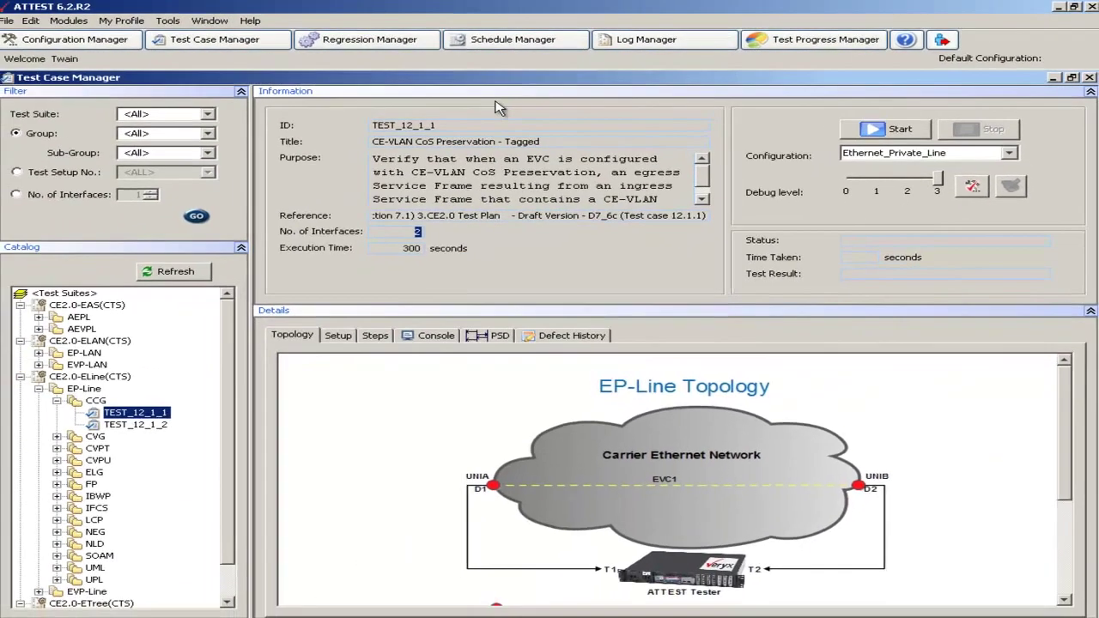
# Step: Examine the topology diagram, the setup parameters and the test steps of TEST_12_1_1
pyautogui.click(366, 113)
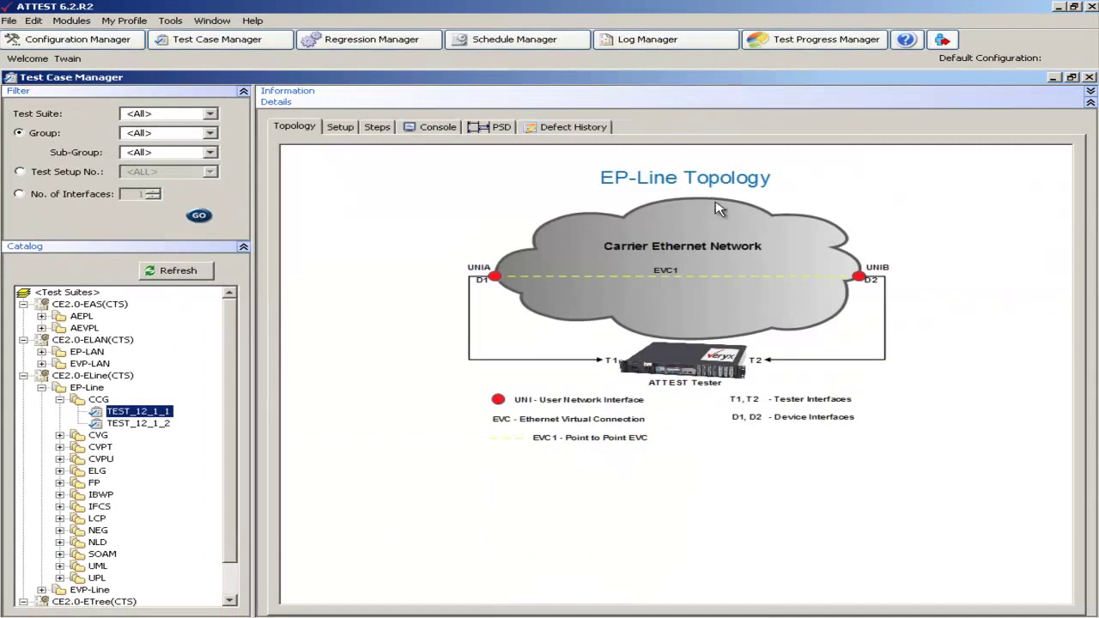
pyautogui.click(351, 127)
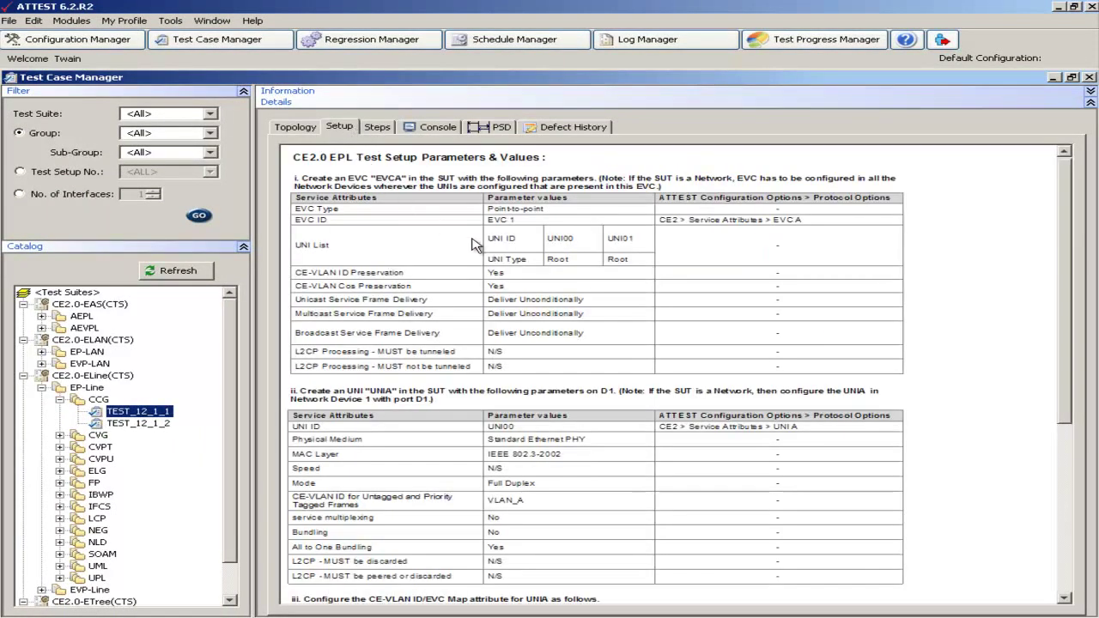
pyautogui.scroll(-3, 475, 245)
pyautogui.scroll(-4, 475, 245)
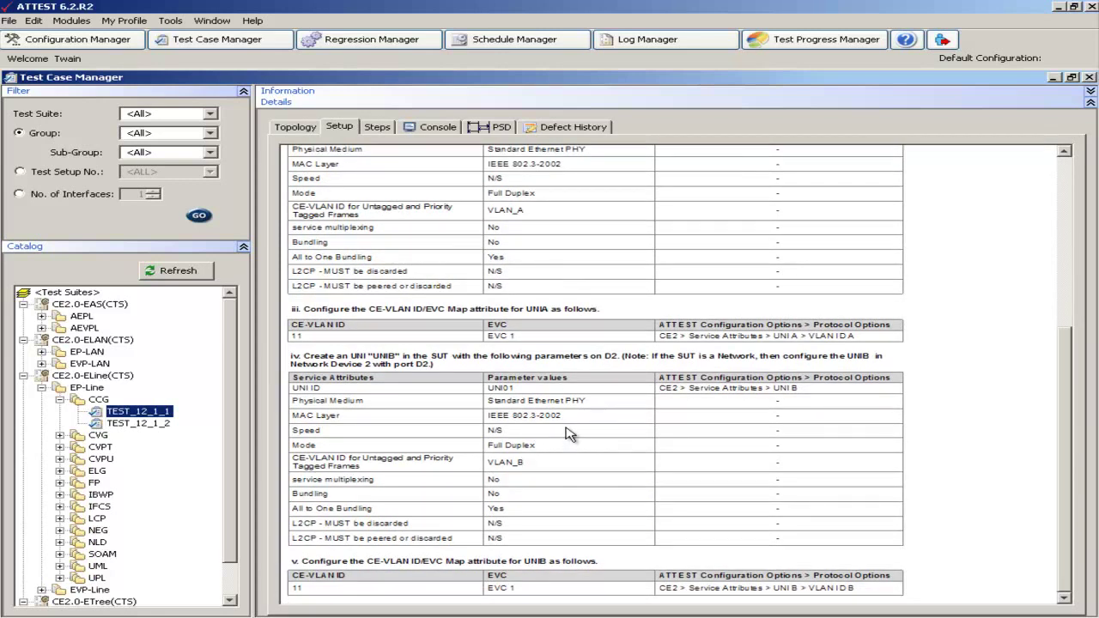
pyautogui.click(382, 129)
pyautogui.scroll(-7, 520, 230)
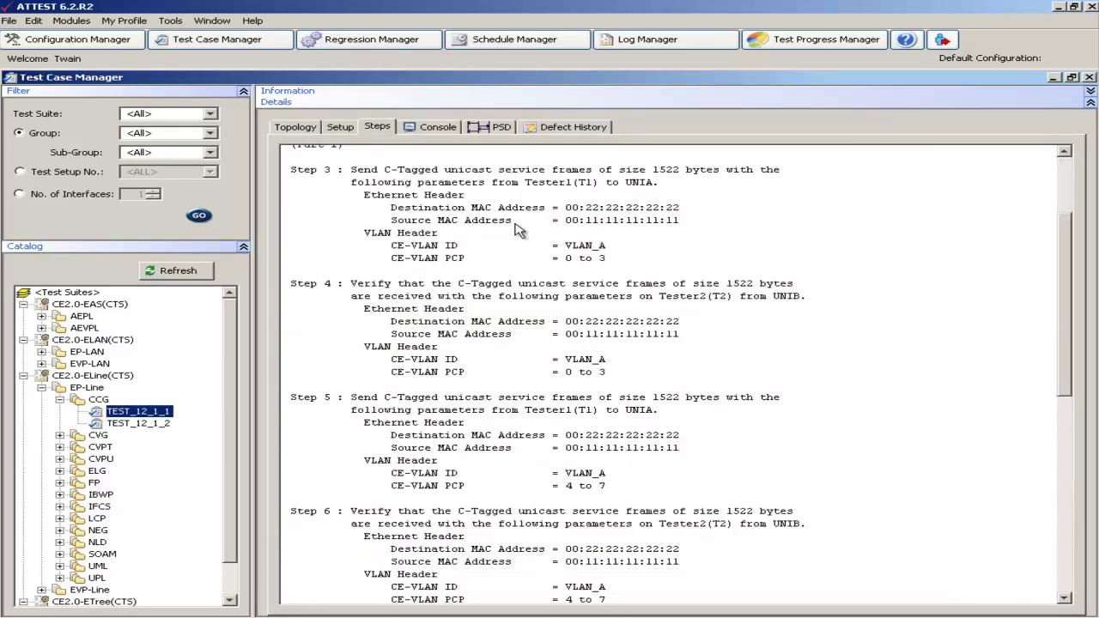
pyautogui.scroll(-3, 519, 231)
pyautogui.scroll(-5, 519, 230)
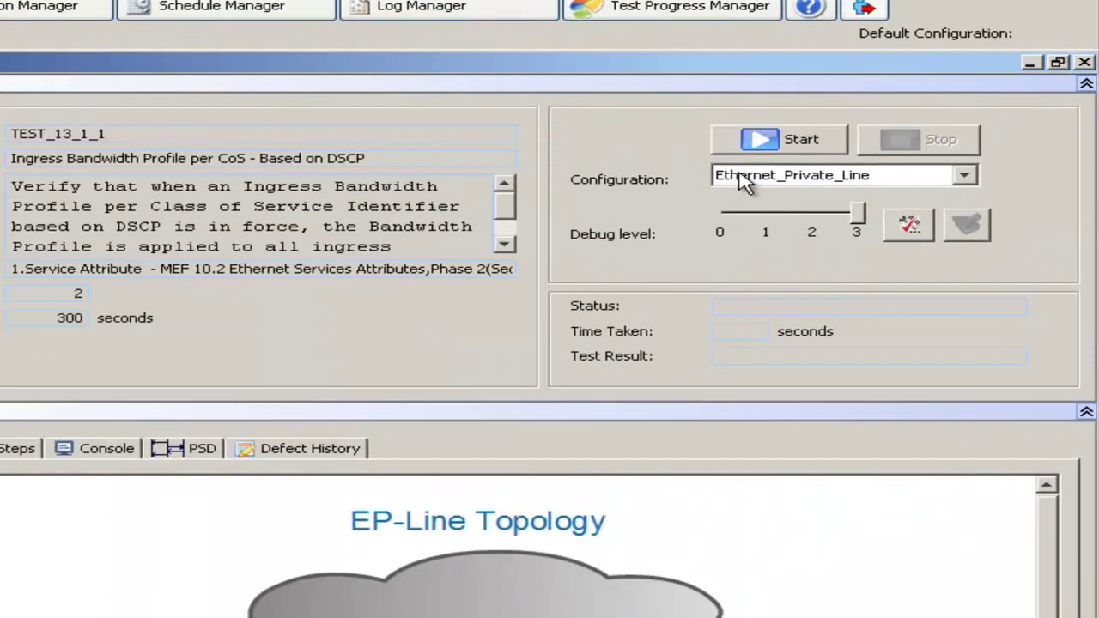
# Step: Run test case TEST_13_1_1 with the Ethernet_Private_Line configuration at debug level 3
pyautogui.click(863, 155)
pyautogui.click(865, 164)
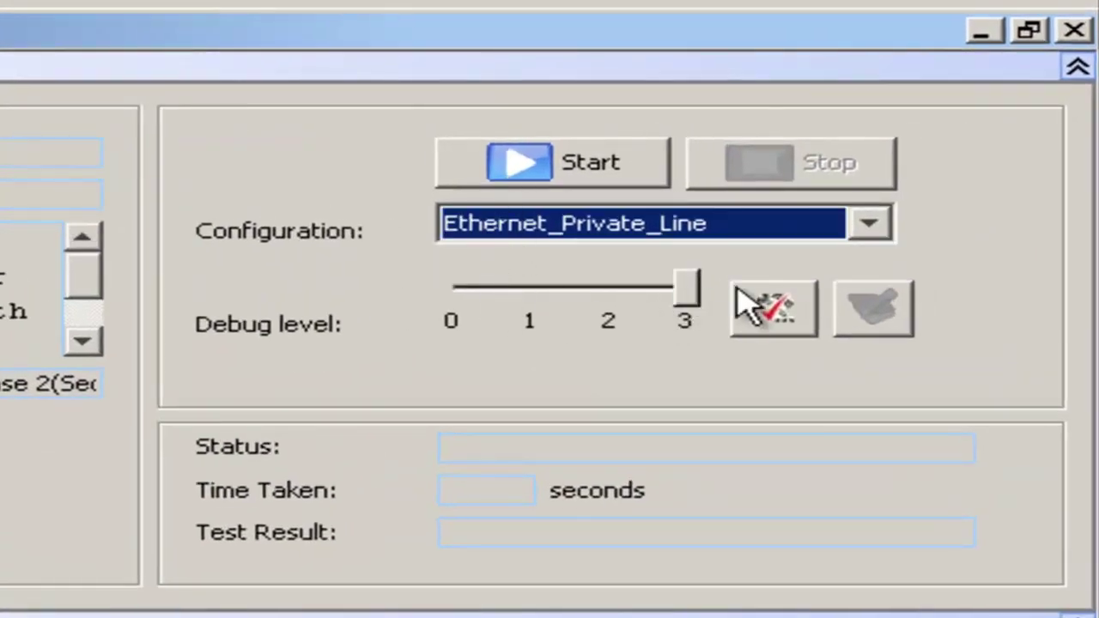
pyautogui.moveTo(696, 279); pyautogui.dragTo(474, 277)
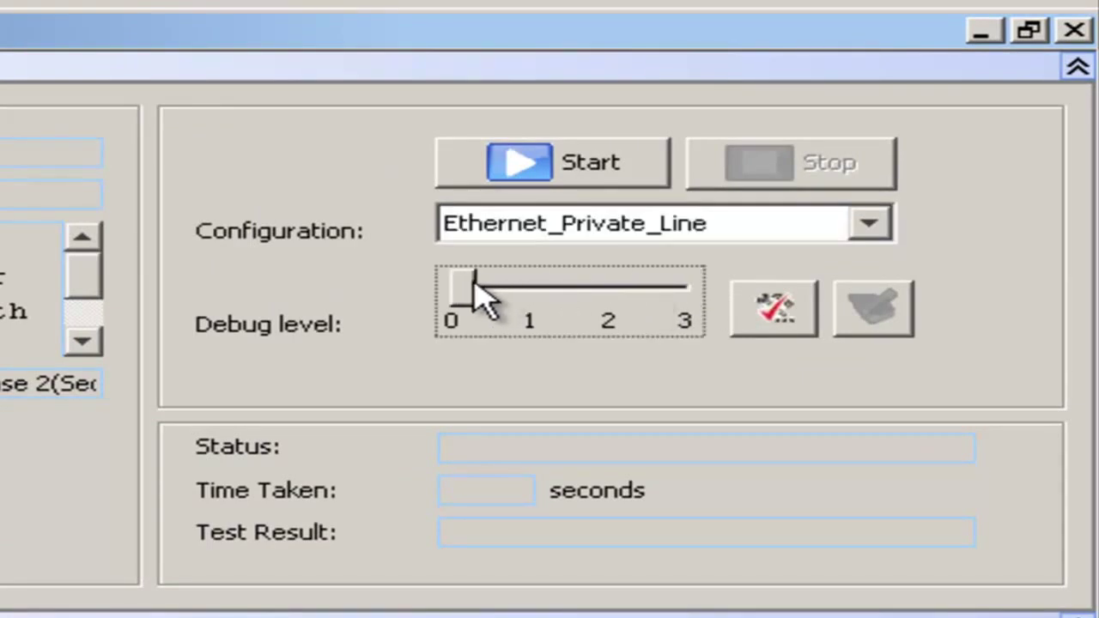
pyautogui.moveTo(474, 286); pyautogui.dragTo(698, 285)
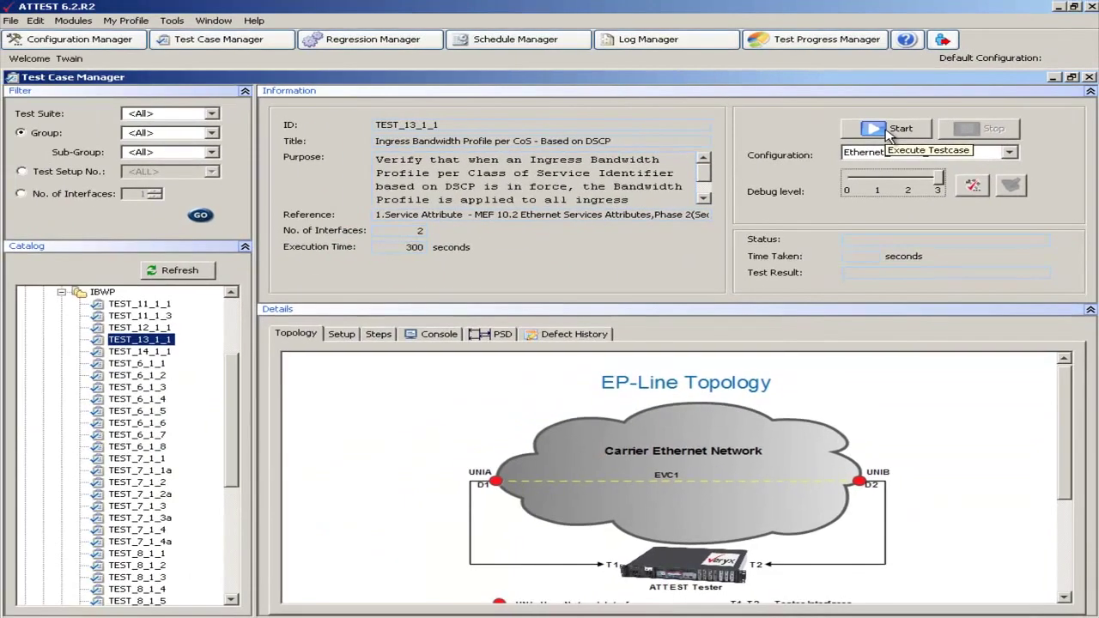
pyautogui.click(552, 165)
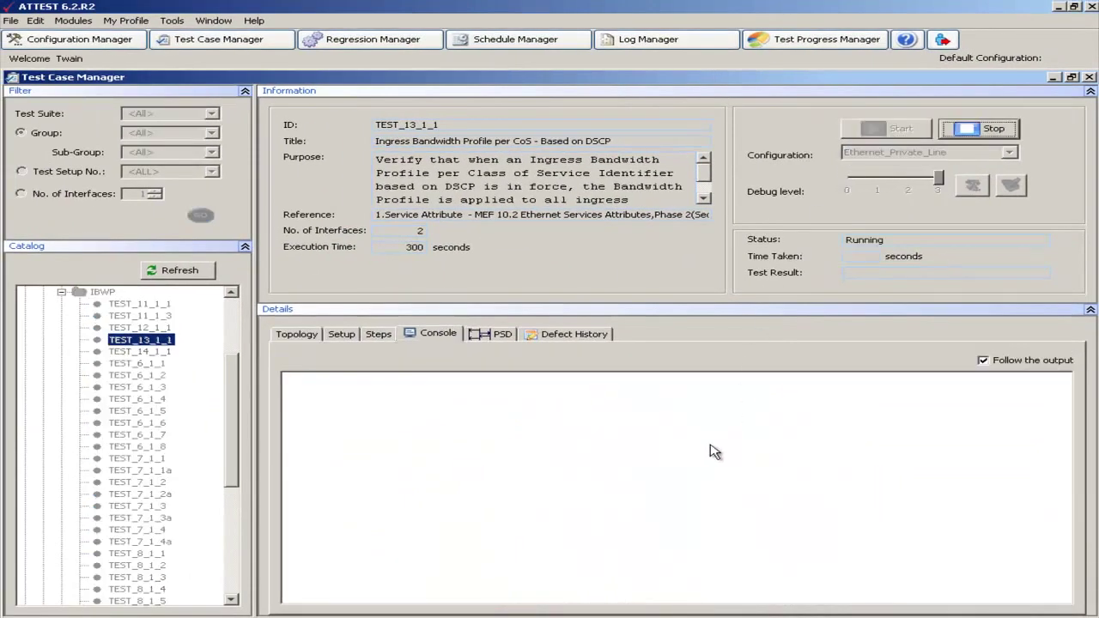
# Step: Inspect the MAC destination, MAC source and Ethertype fields of the 12.28.53.000 frame in the packet sequence diagram
pyautogui.click(533, 93)
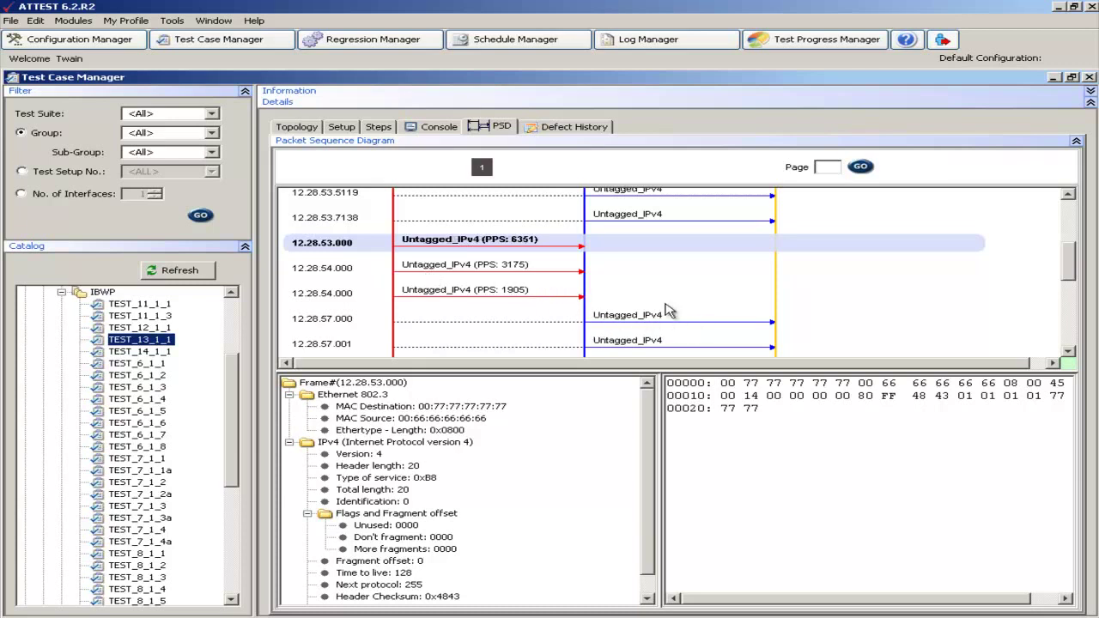
pyautogui.click(373, 409)
pyautogui.click(376, 419)
pyautogui.click(378, 430)
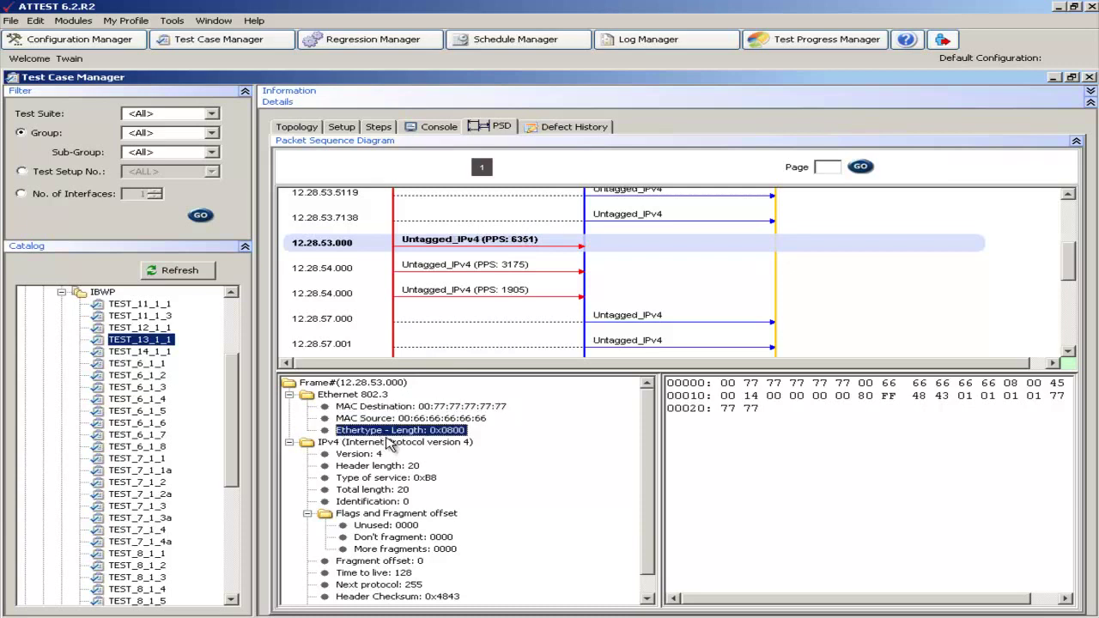
# Step: Open the predefined CE2.0-ELine_CCG_Regression group in the Regression Manager, select the Ethernet_Private_Line configuration and check its total test cases
pyautogui.click(369, 43)
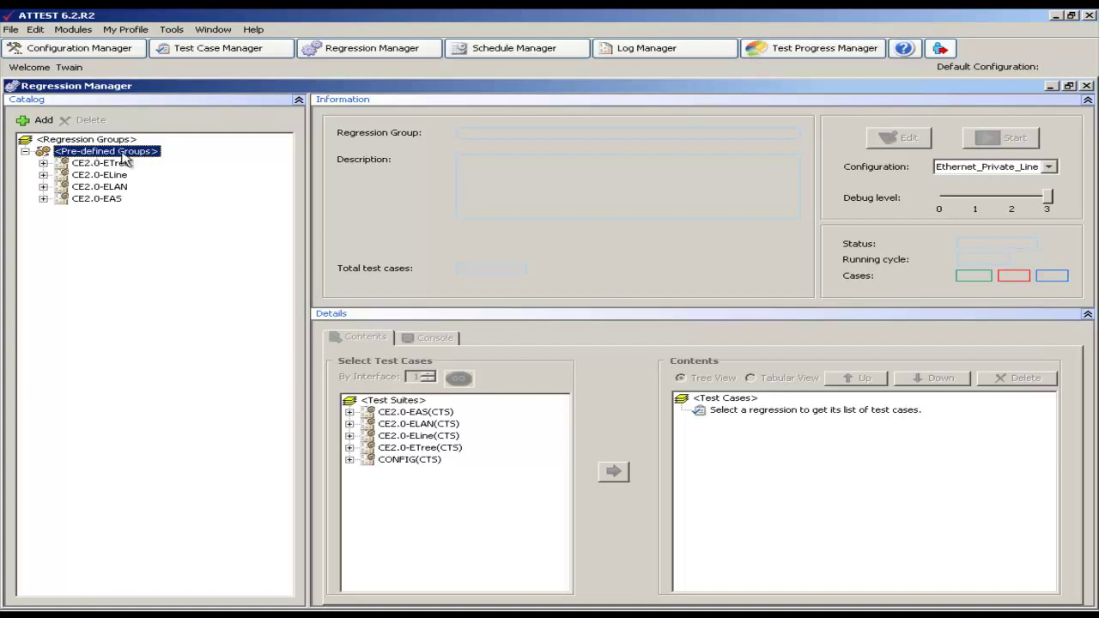
pyautogui.click(43, 176)
pyautogui.click(150, 187)
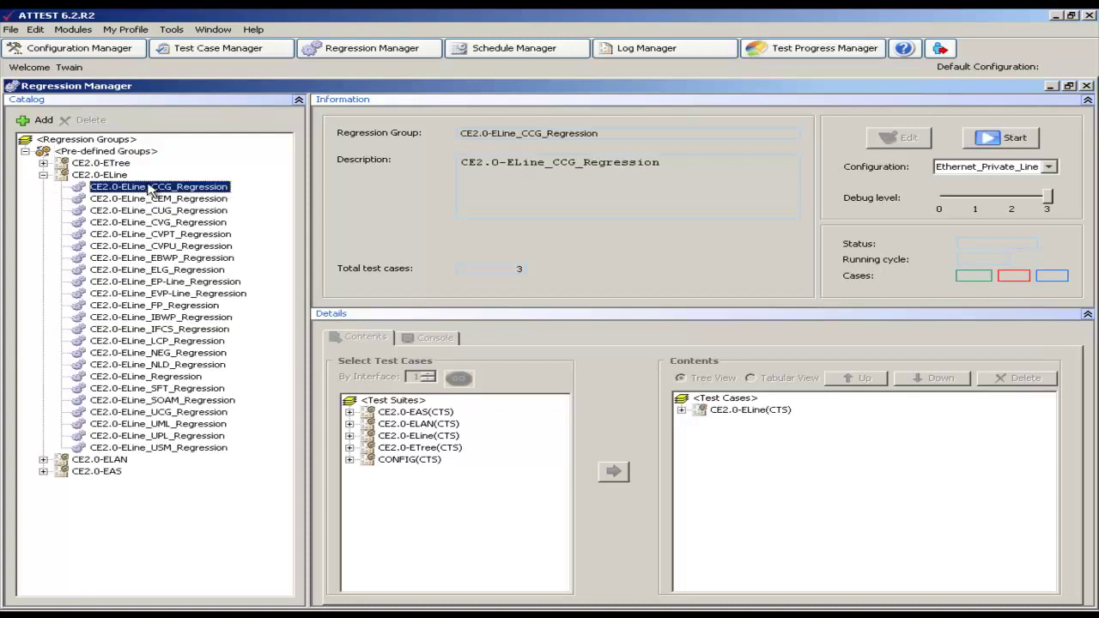
pyautogui.click(983, 169)
pyautogui.click(966, 176)
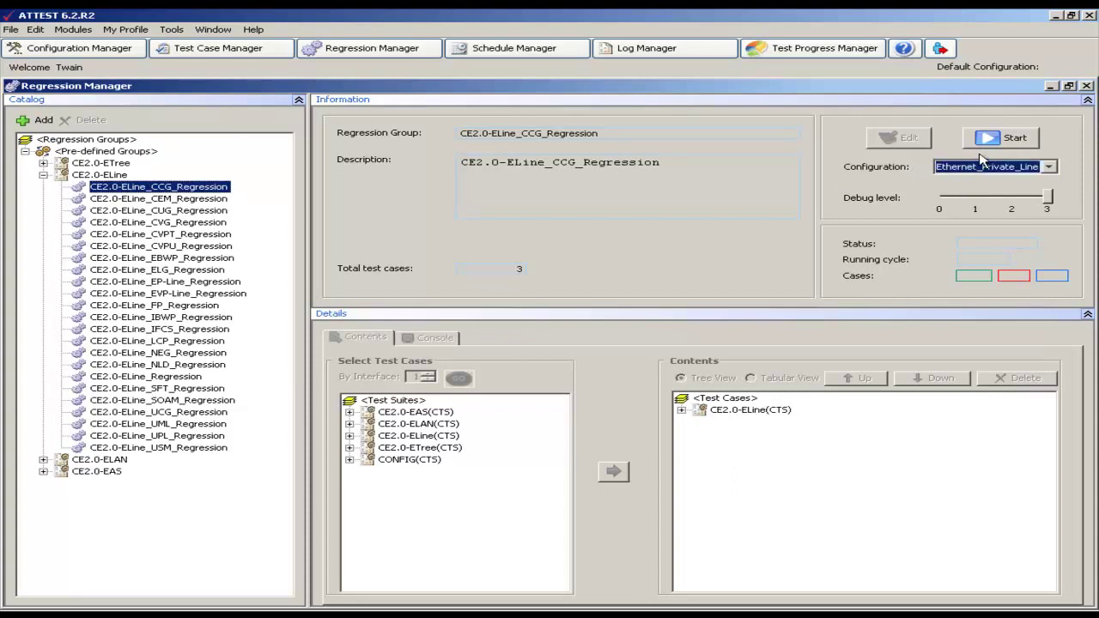
pyautogui.doubleClick(519, 270)
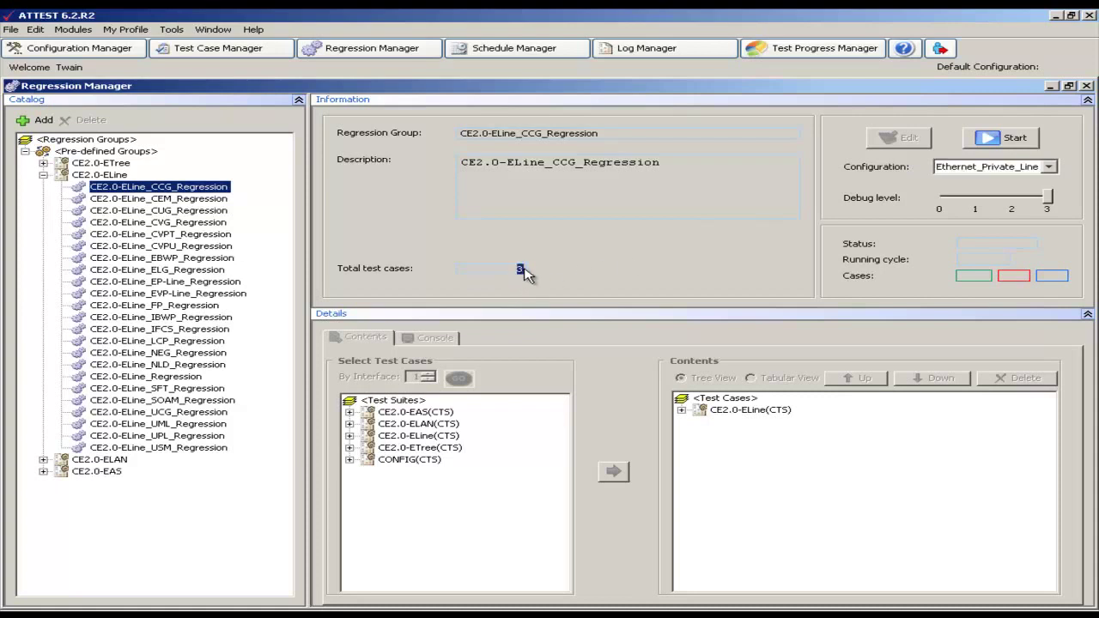
# Step: Expand the regression group's contents to view the CCG test cases under EP-Line and EVP-Line
pyautogui.click(681, 411)
pyautogui.click(701, 423)
pyautogui.click(700, 446)
pyautogui.click(718, 458)
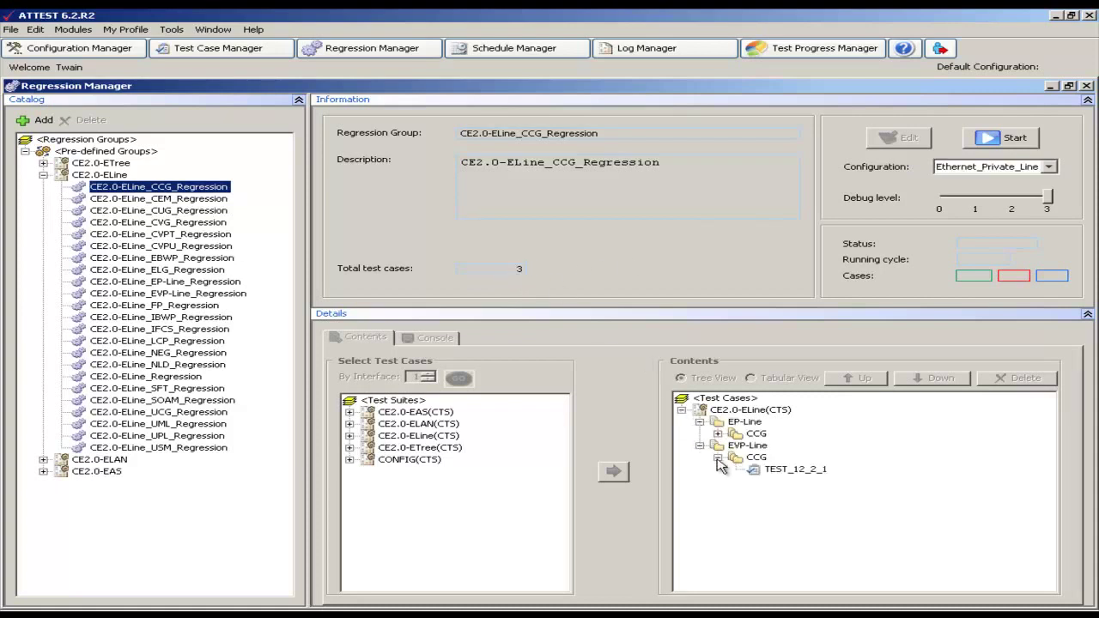
pyautogui.click(760, 470)
pyautogui.click(718, 434)
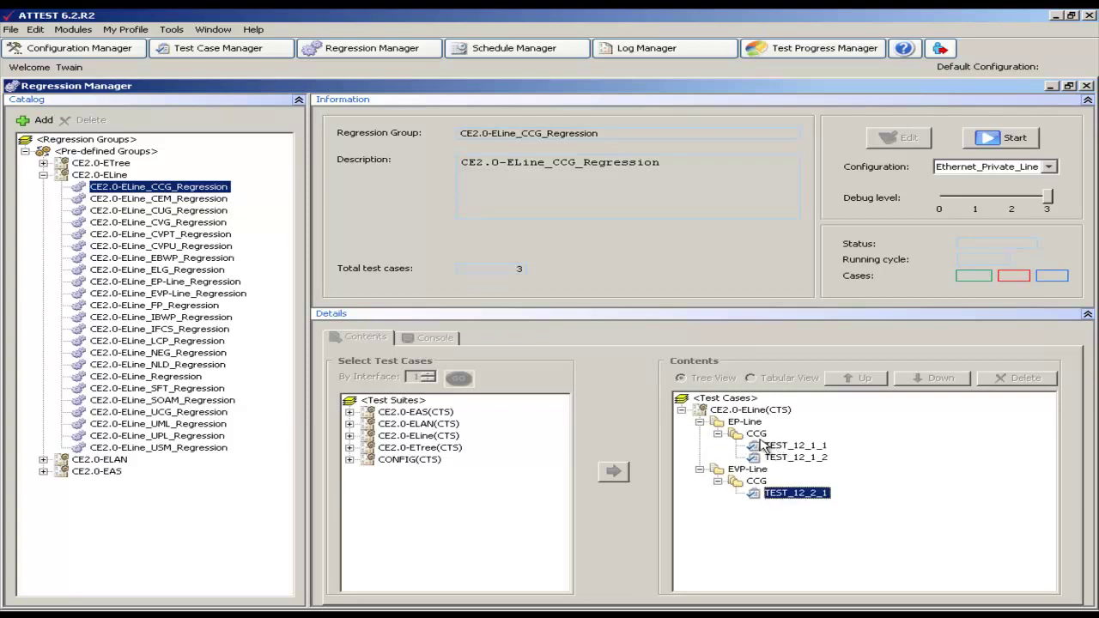
# Step: Create the regression group ELine_Demo_Group with description "10 test cases" and add the EP-Line NLD test case TEST_1_1_2
pyautogui.click(43, 122)
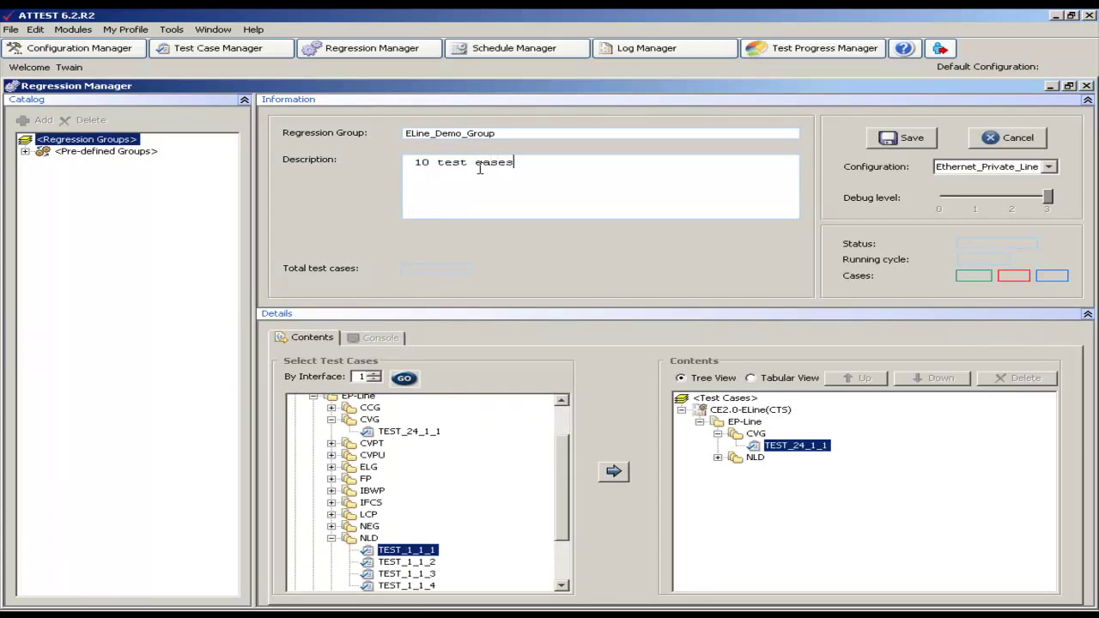
pyautogui.click(397, 563)
pyautogui.click(613, 472)
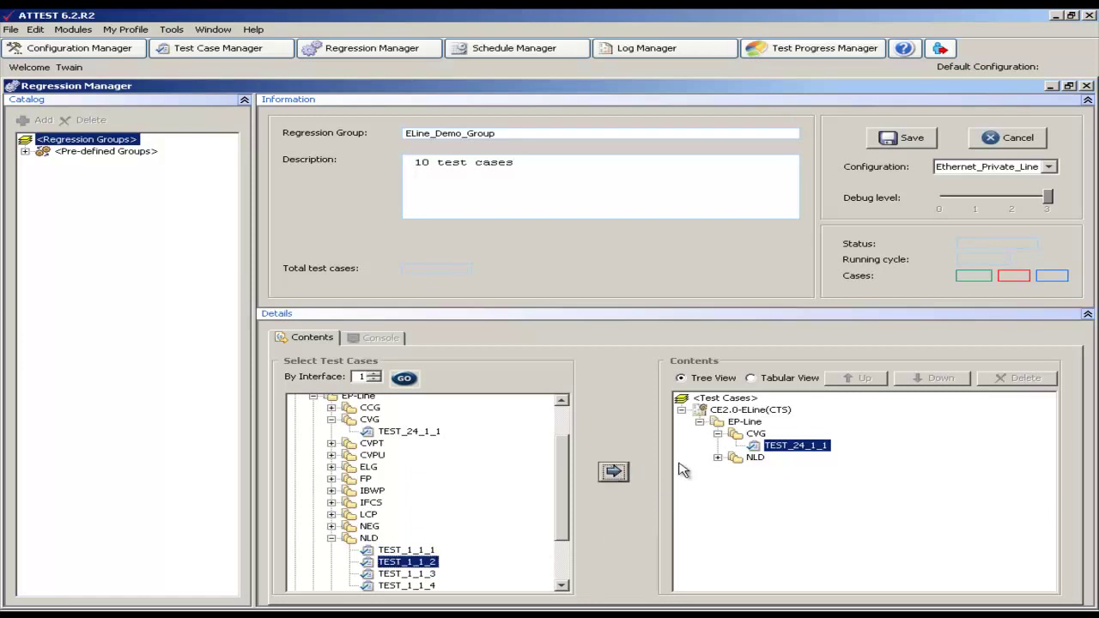
pyautogui.doubleClick(731, 464)
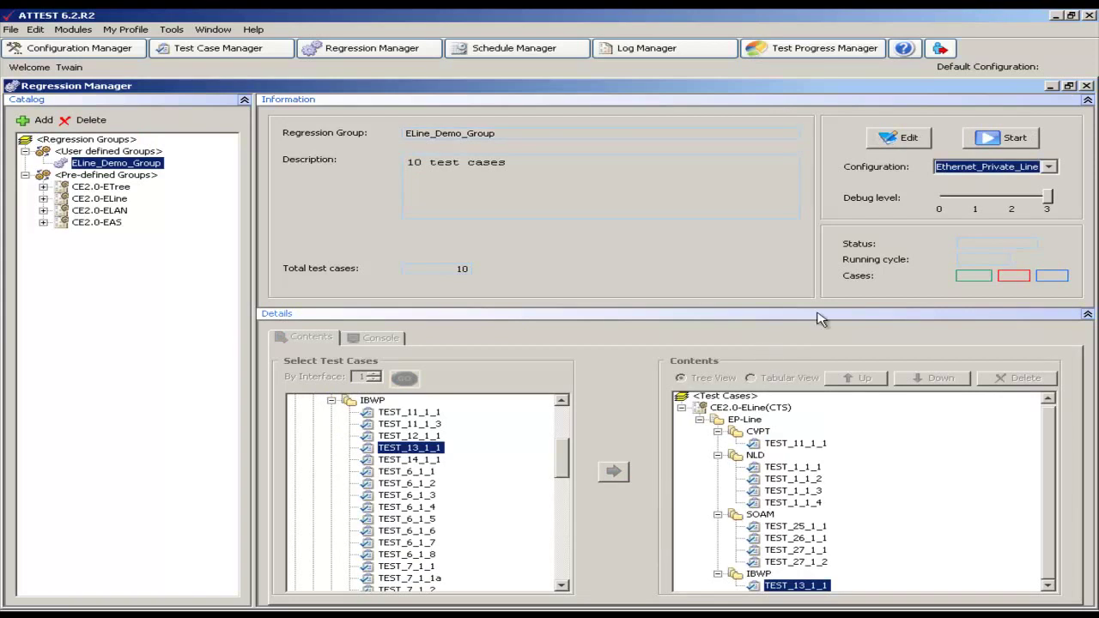
# Step: Review the description and total test cases of ELine_Demo_Group
pyautogui.moveTo(410, 163); pyautogui.dragTo(481, 168)
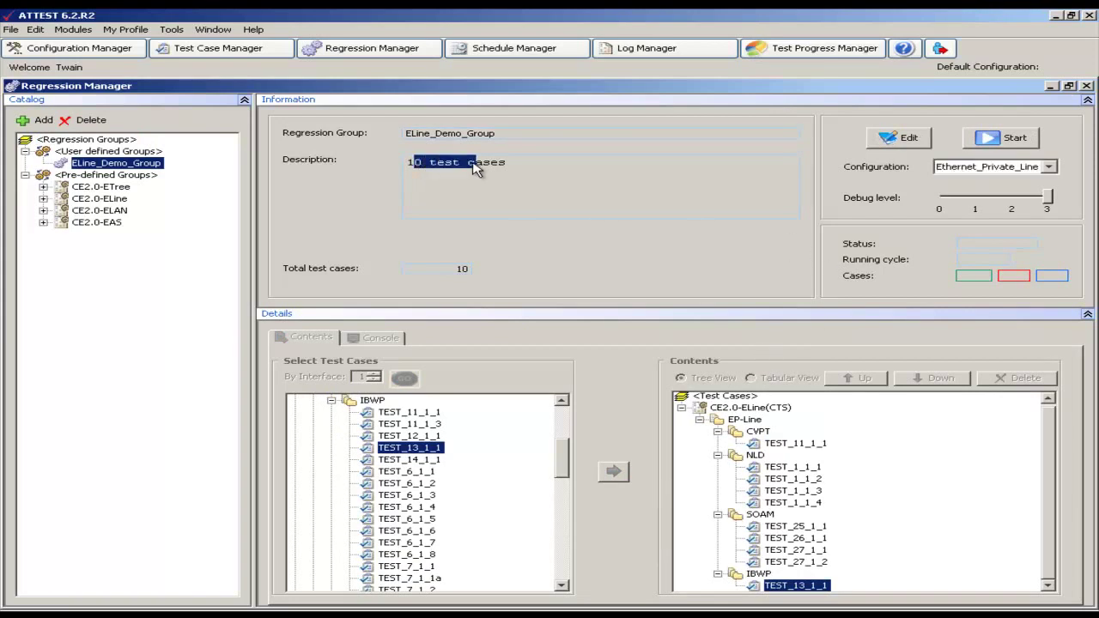
pyautogui.click(462, 273)
pyautogui.doubleClick(462, 271)
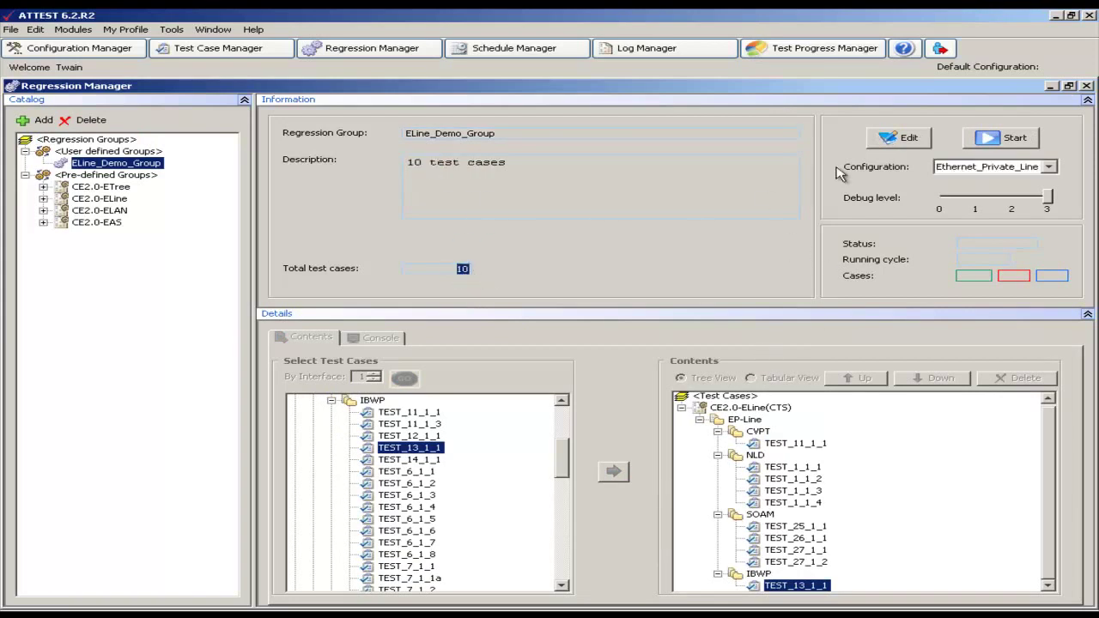
# Step: Run ELine_Demo_Group with the Ethernet_Private_Line configuration and check its running status and case result counts
pyautogui.click(988, 140)
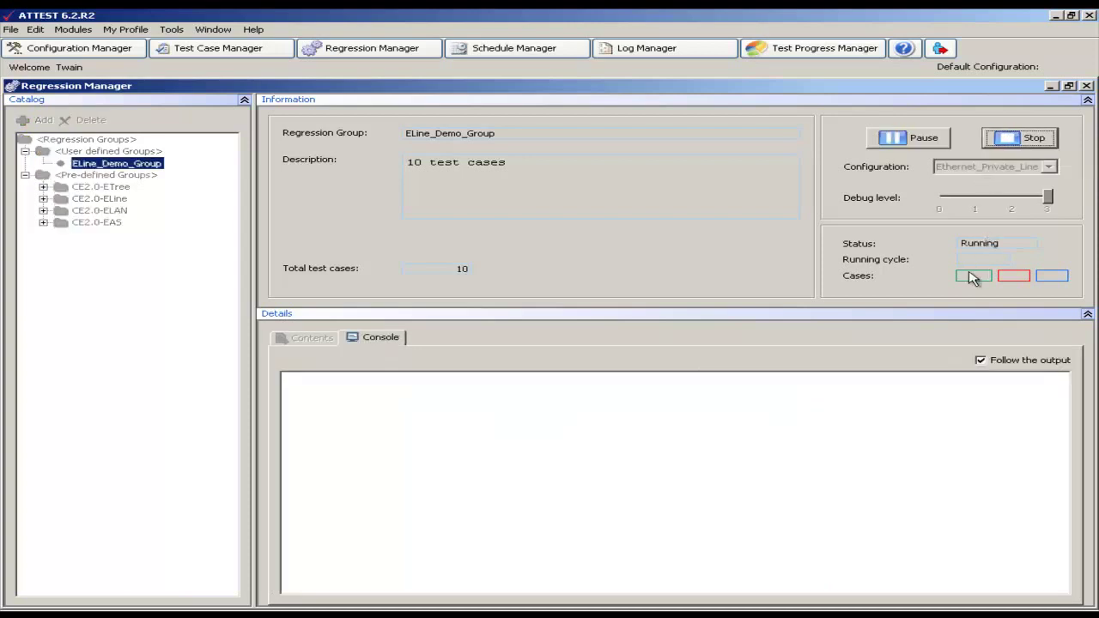
pyautogui.moveTo(962, 244); pyautogui.dragTo(999, 247)
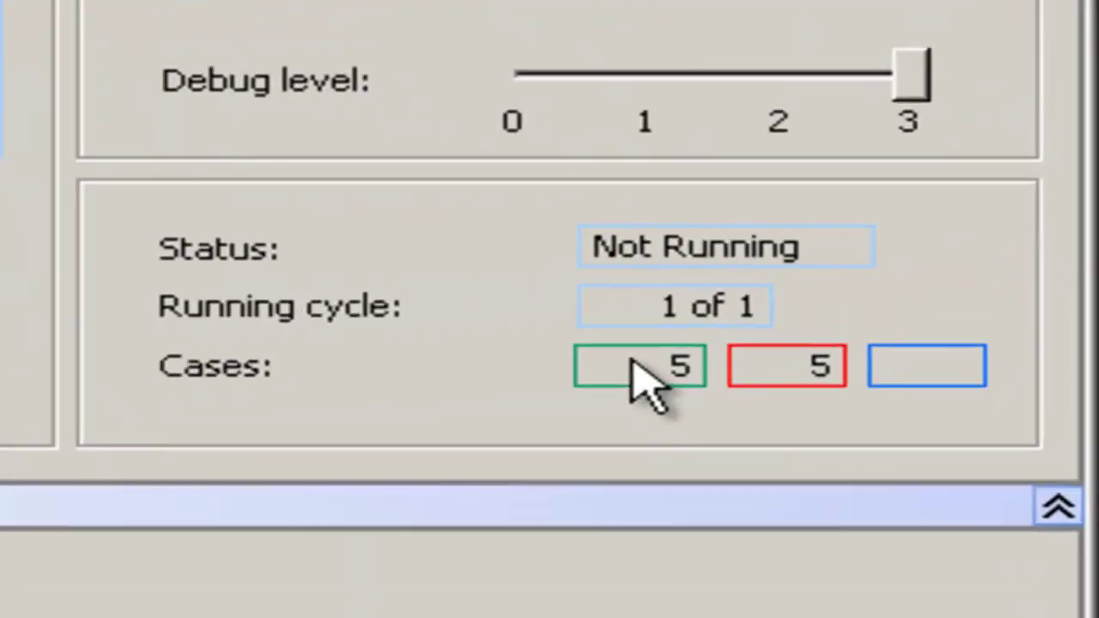
pyautogui.moveTo(640, 377); pyautogui.dragTo(805, 388)
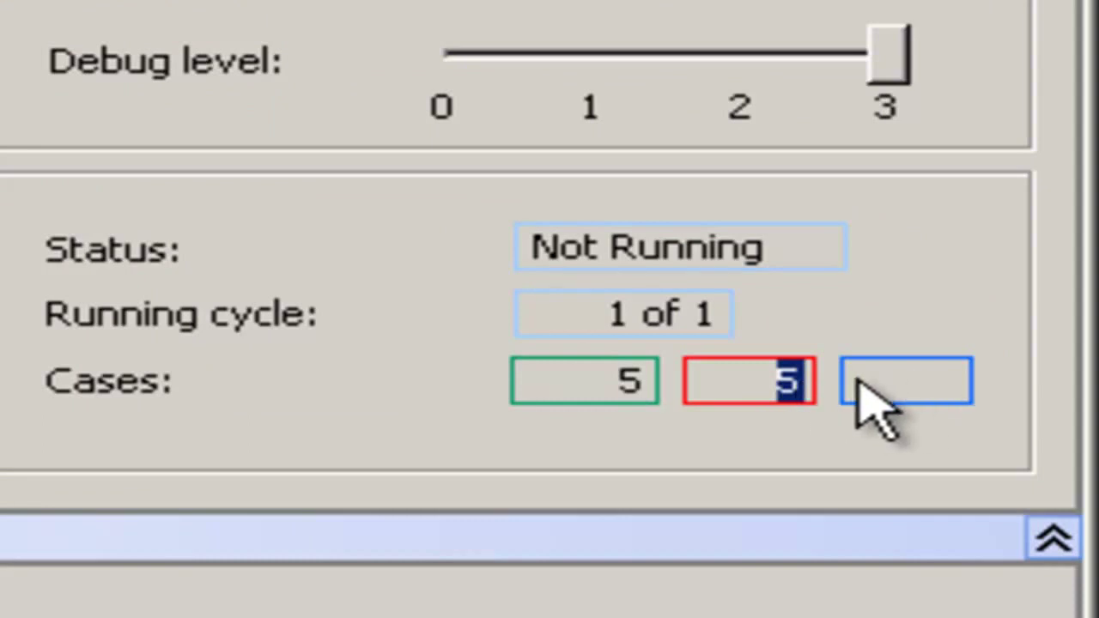
pyautogui.click(898, 387)
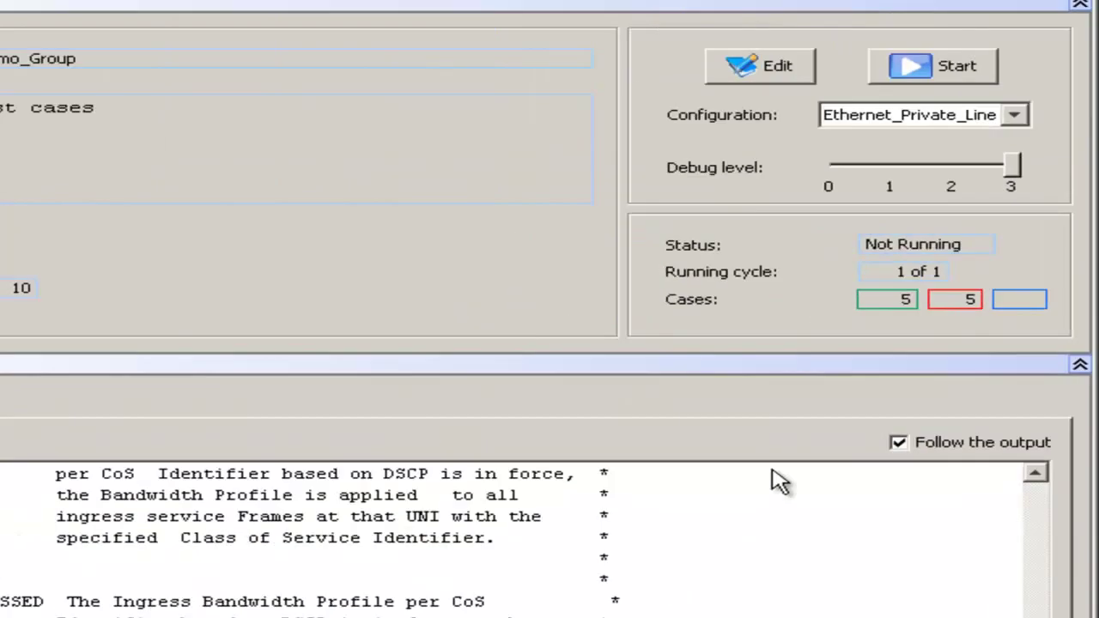
# Step: Open the Log Manager and examine the received frame statistics and data rates in the TEST_13_1_1 log 20130328-130628.log
pyautogui.click(646, 48)
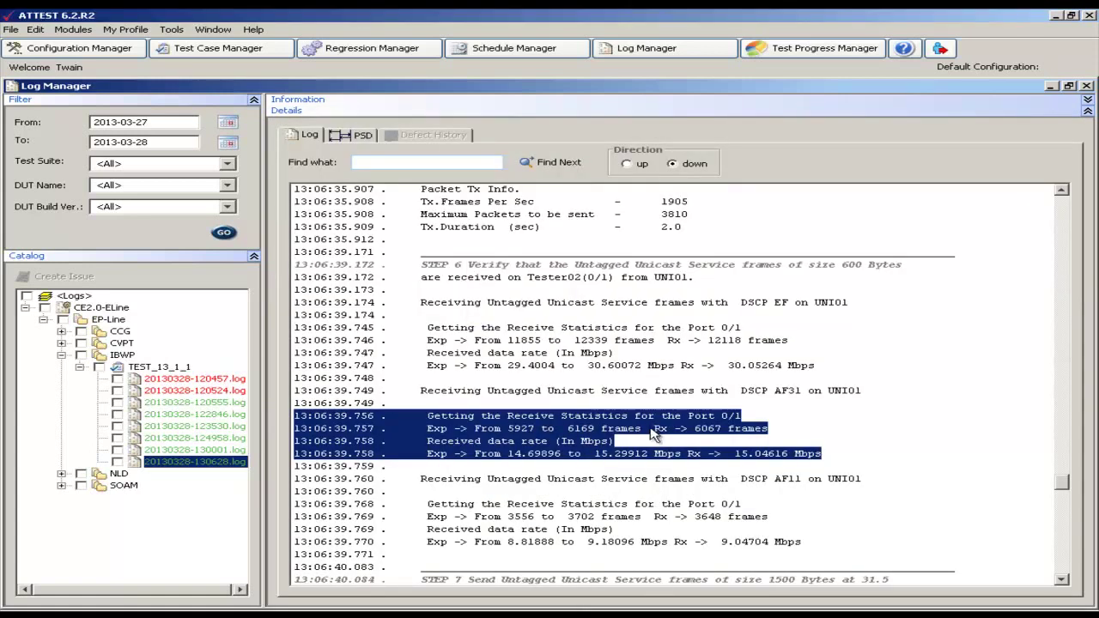
pyautogui.click(648, 409)
pyautogui.scroll(-10, 648, 409)
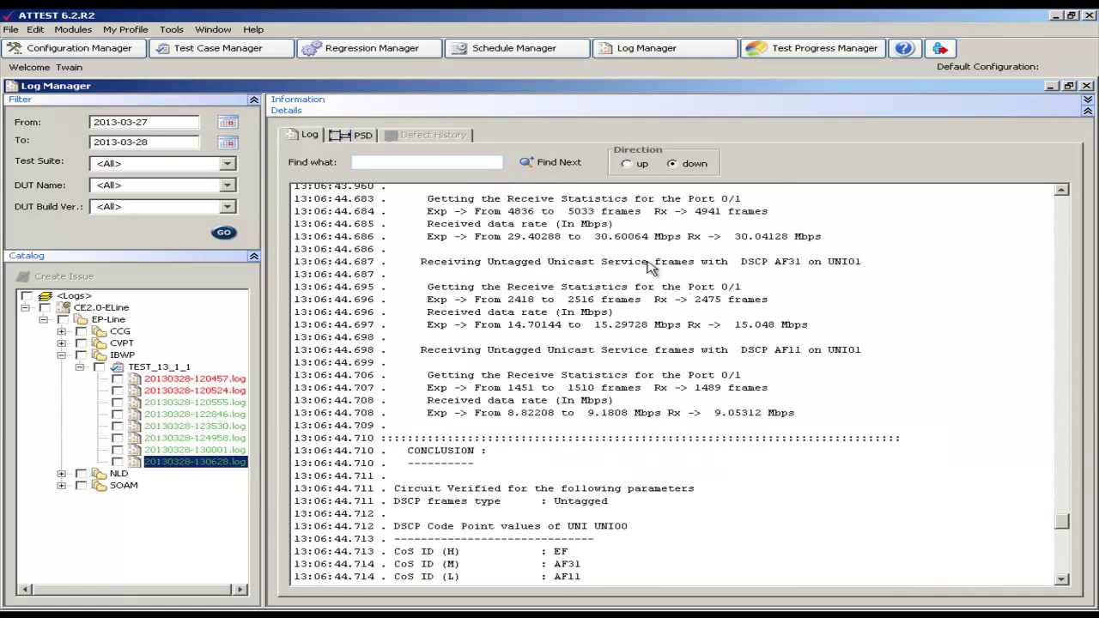
pyautogui.scroll(7, 645, 360)
pyautogui.moveTo(661, 376); pyautogui.dragTo(887, 380)
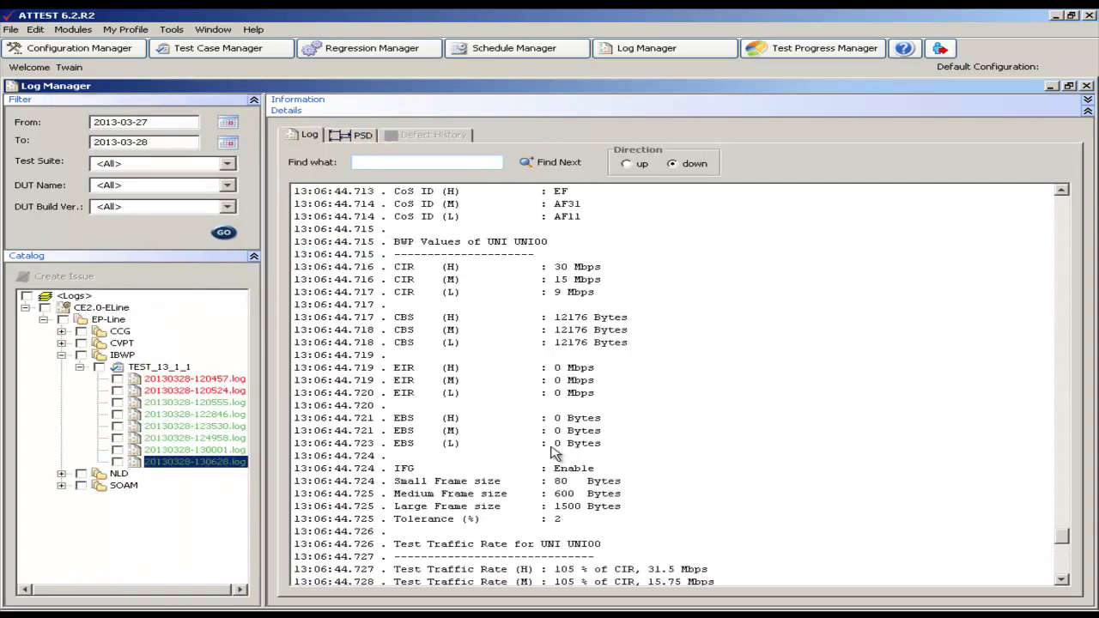
# Step: Review the log conclusion's CoS IDs, CIR and CBS values, frame sizes, tolerance and test traffic rates for UNI00
pyautogui.scroll(3, 444, 447)
pyautogui.moveTo(394, 312); pyautogui.dragTo(591, 341)
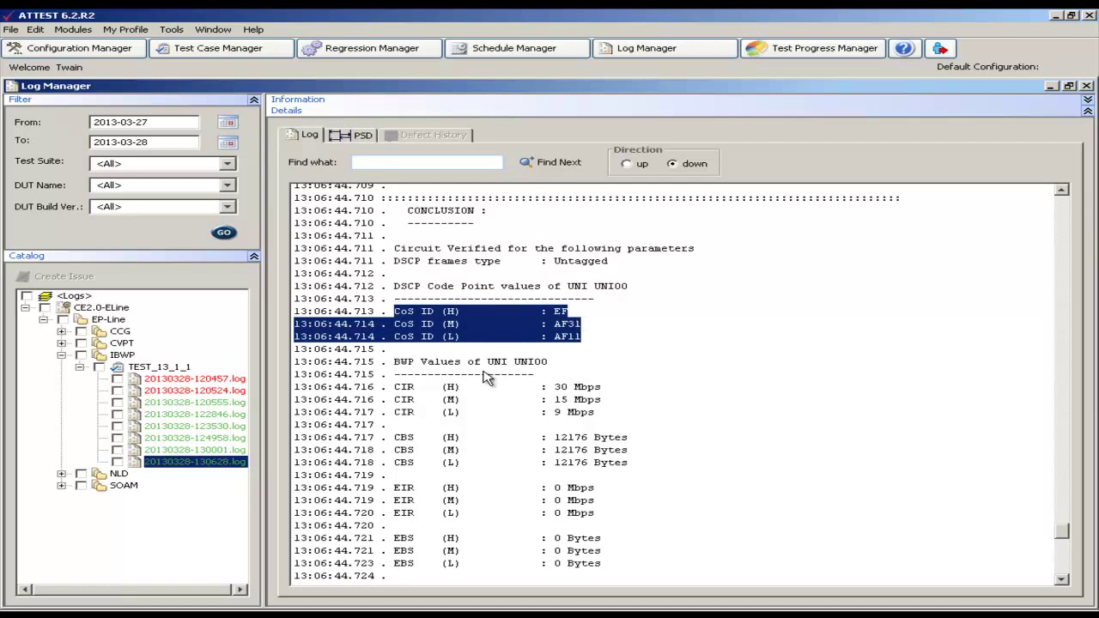
pyautogui.moveTo(388, 387); pyautogui.dragTo(601, 419)
pyautogui.moveTo(385, 439); pyautogui.dragTo(631, 463)
pyautogui.scroll(-3, 653, 459)
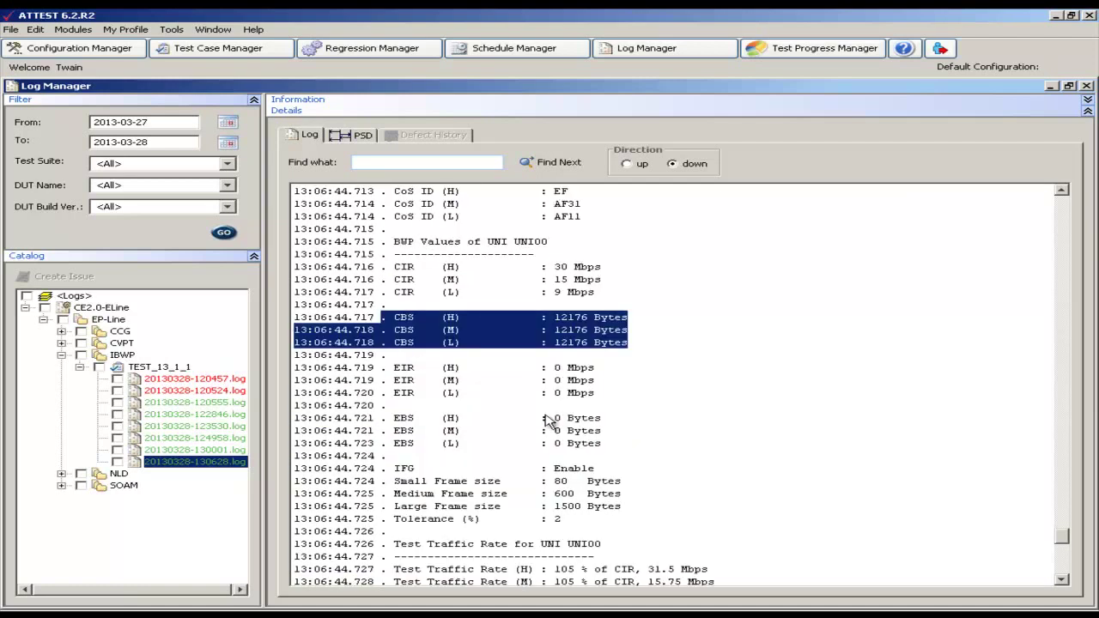
pyautogui.moveTo(362, 472); pyautogui.dragTo(622, 520)
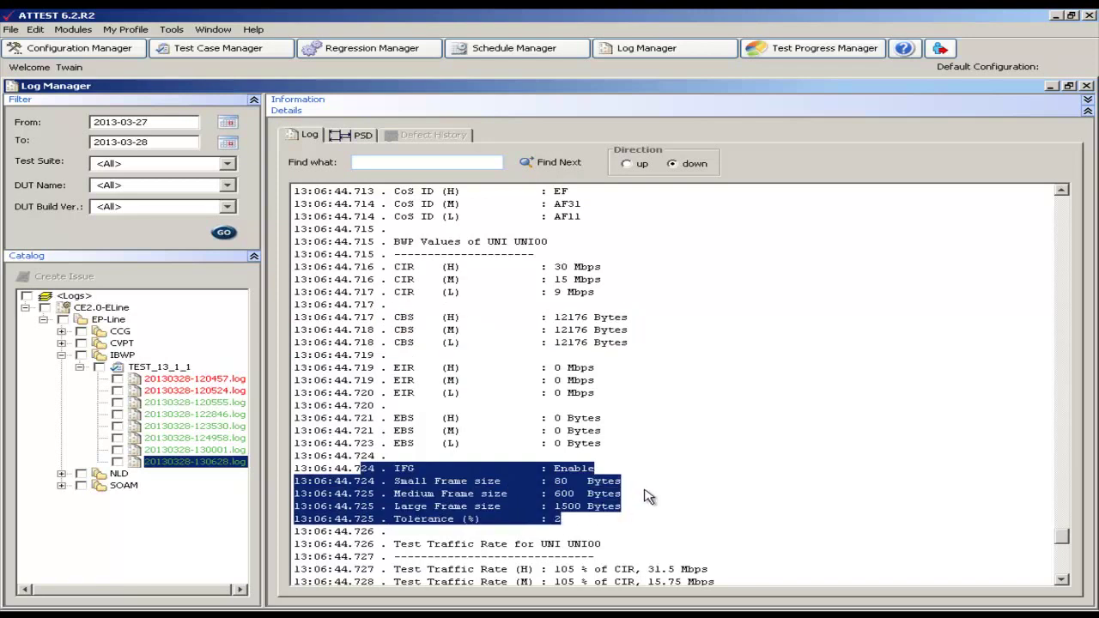
pyautogui.scroll(-3, 644, 489)
pyautogui.moveTo(389, 445); pyautogui.dragTo(709, 482)
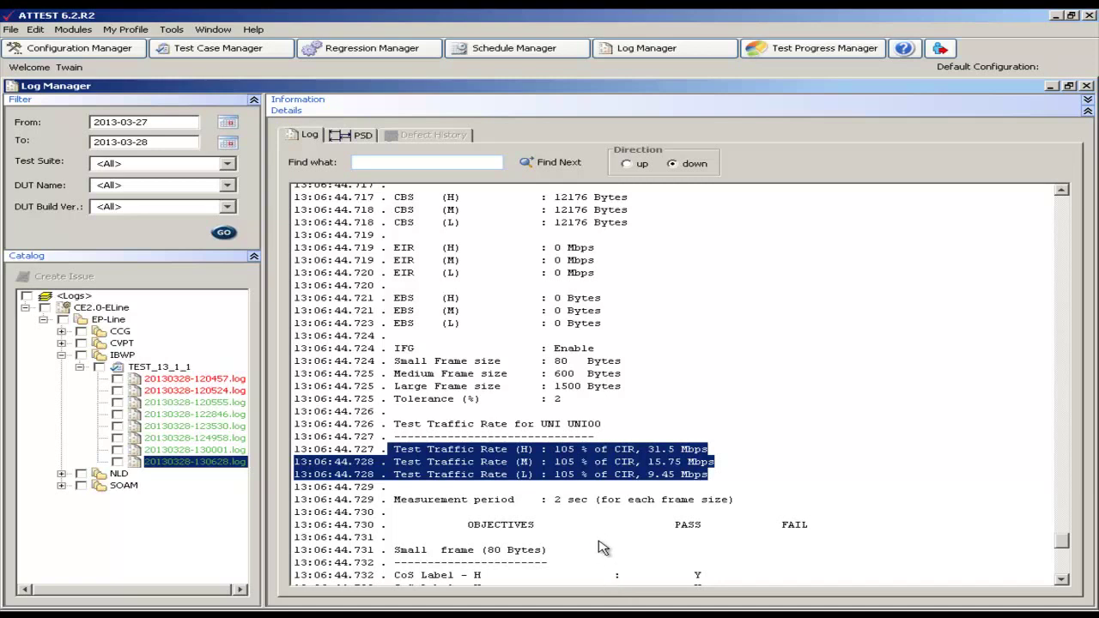
# Step: Examine the pass/fail objectives per CoS label for the small, medium and large frames in the log conclusion
pyautogui.scroll(-6, 599, 535)
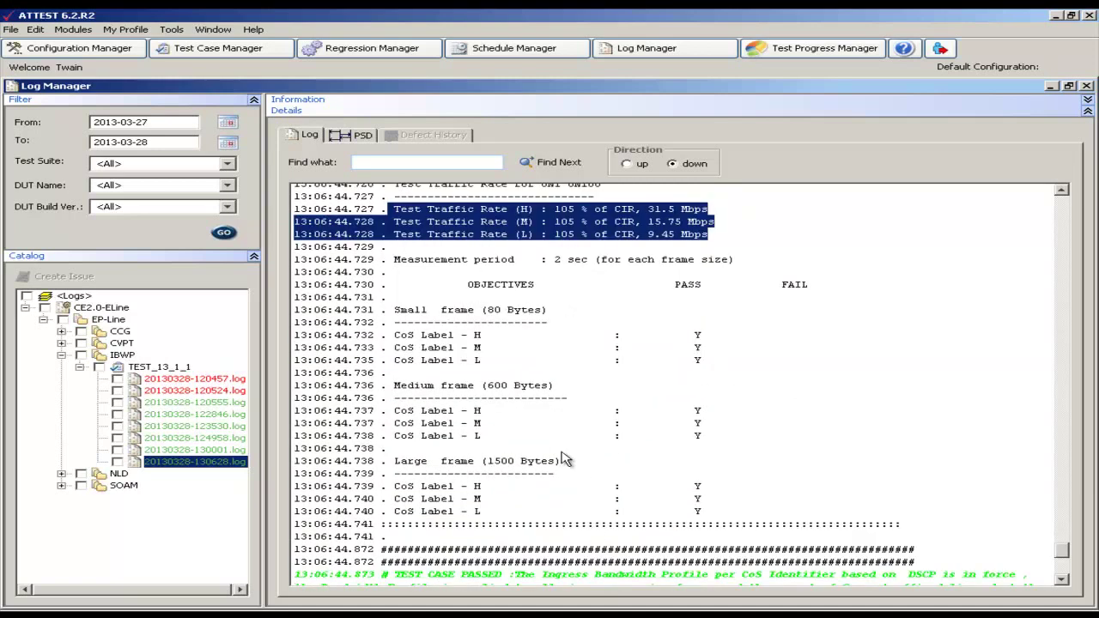
pyautogui.moveTo(395, 336); pyautogui.dragTo(537, 375)
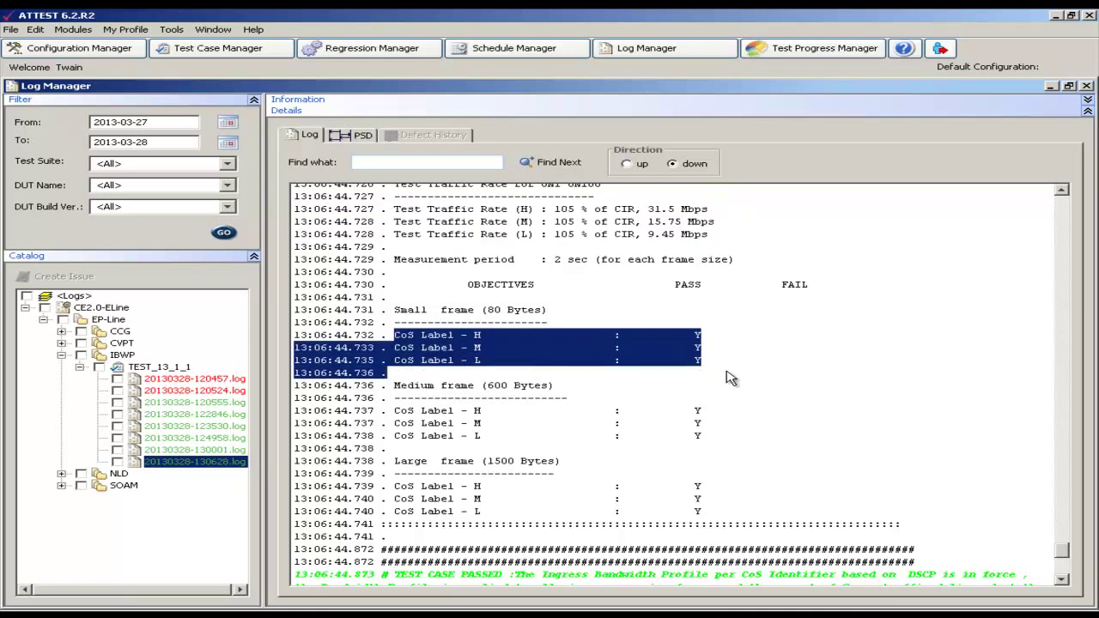
pyautogui.moveTo(395, 410); pyautogui.dragTo(697, 436)
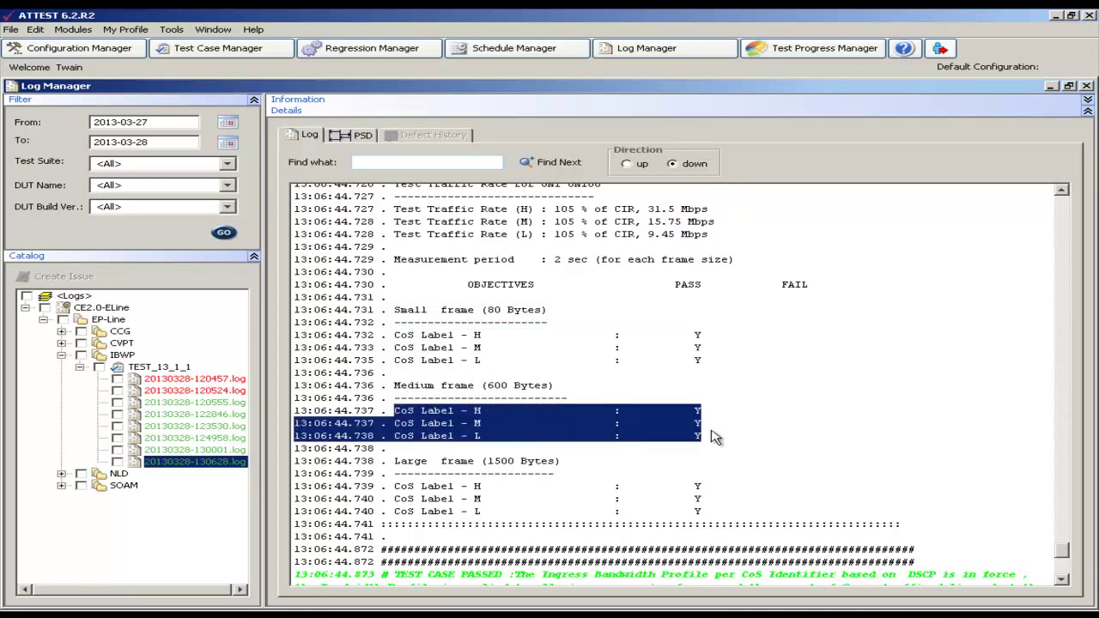
pyautogui.click(486, 464)
pyautogui.moveTo(486, 465); pyautogui.dragTo(558, 465)
pyautogui.moveTo(381, 486); pyautogui.dragTo(690, 513)
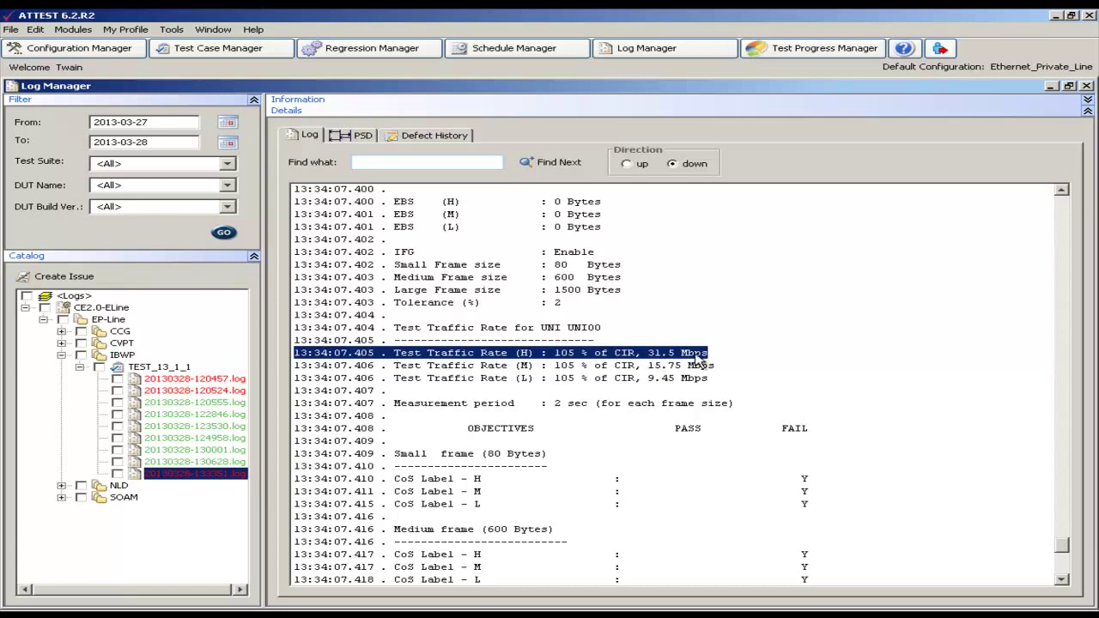
# Step: Examine the Step 4 received data rate error for DSCP EF in the latest failed TEST_13_1_1 log
pyautogui.click(477, 615)
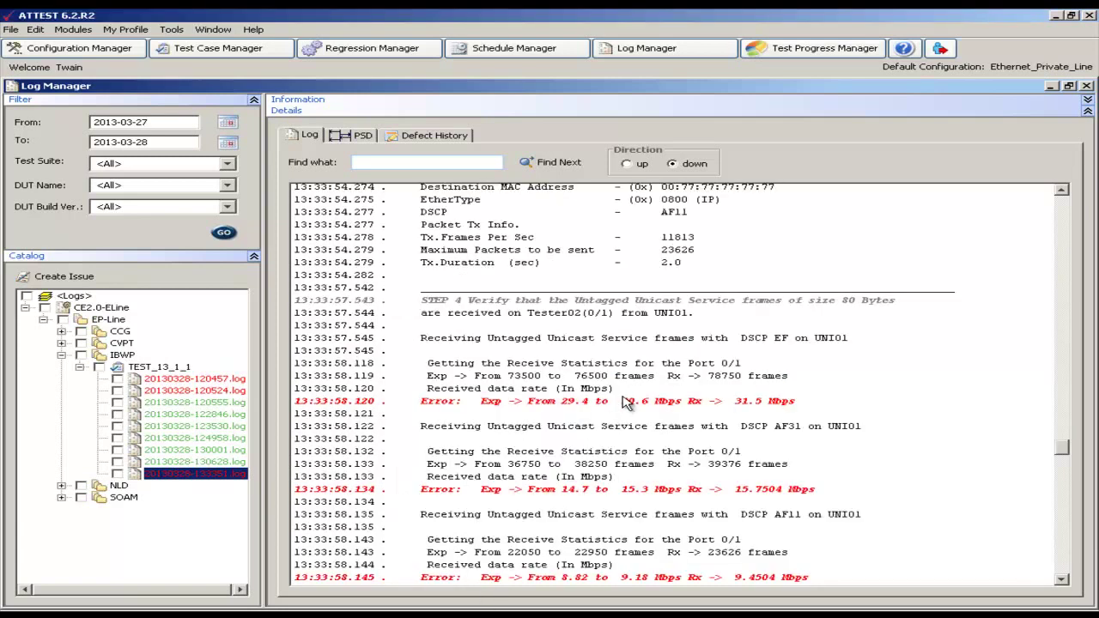
pyautogui.moveTo(621, 401); pyautogui.dragTo(803, 402)
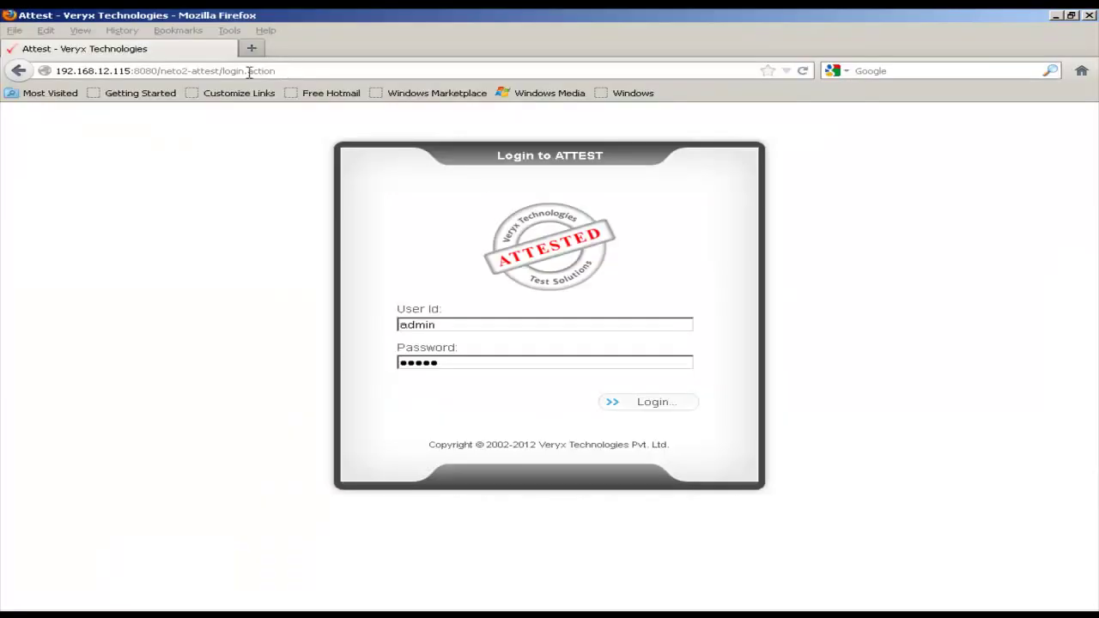
# Step: Switch to Firefox, log in to ATTEST and review the passed, failed and aborted figures in the CE2.0-ELine test status summary
pyautogui.moveTo(276, 70); pyautogui.dragTo(24, 70)
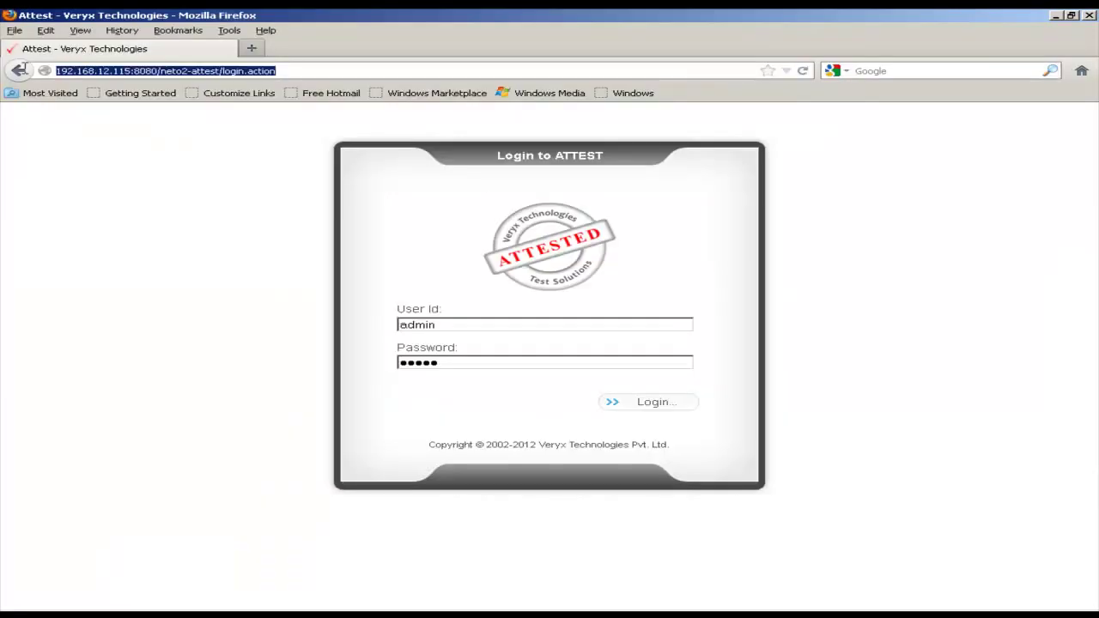
pyautogui.click(651, 403)
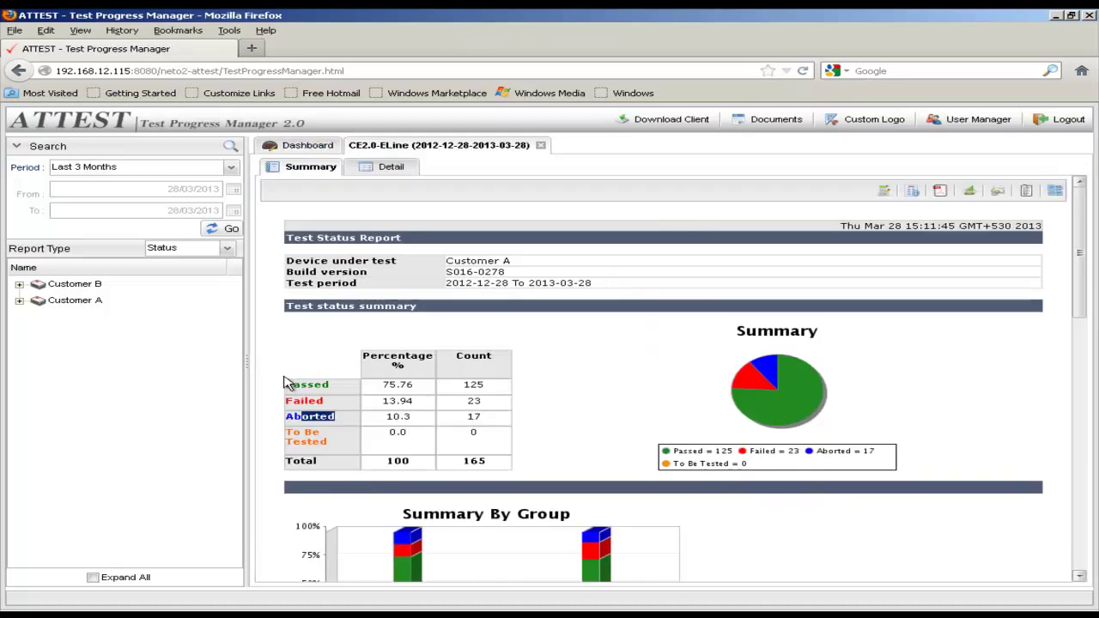
pyautogui.click(288, 382)
pyautogui.moveTo(288, 382); pyautogui.dragTo(336, 417)
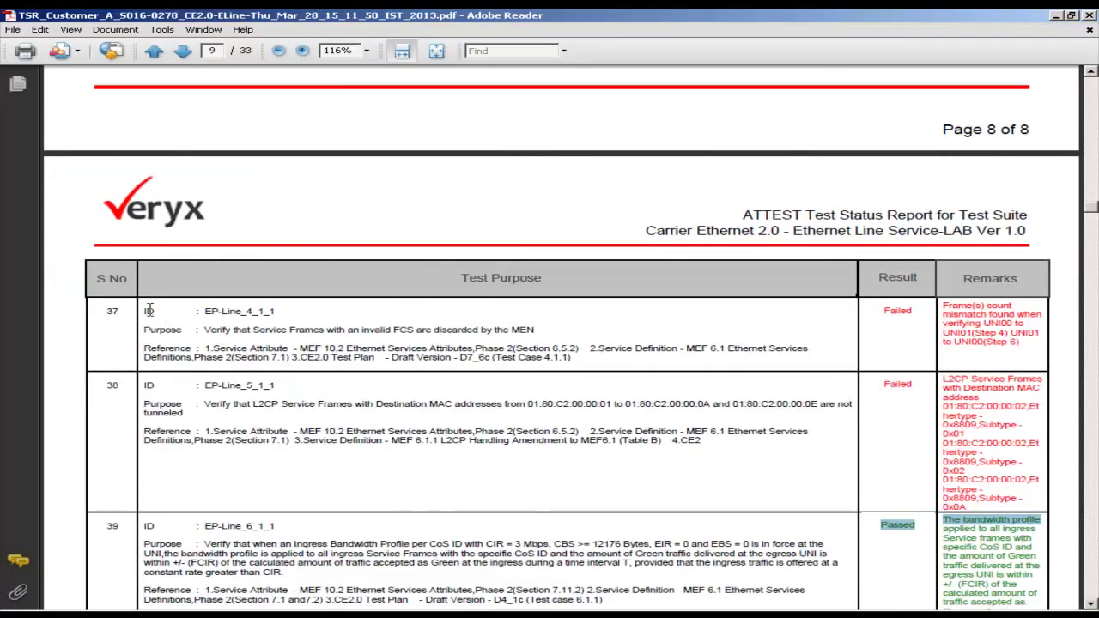
# Step: Switch to the PDF test status report in Adobe Reader and examine the result and remarks for EP-Line_4_1_1
pyautogui.moveTo(146, 310); pyautogui.dragTo(939, 452)
pyautogui.moveTo(861, 312); pyautogui.dragTo(1031, 350)
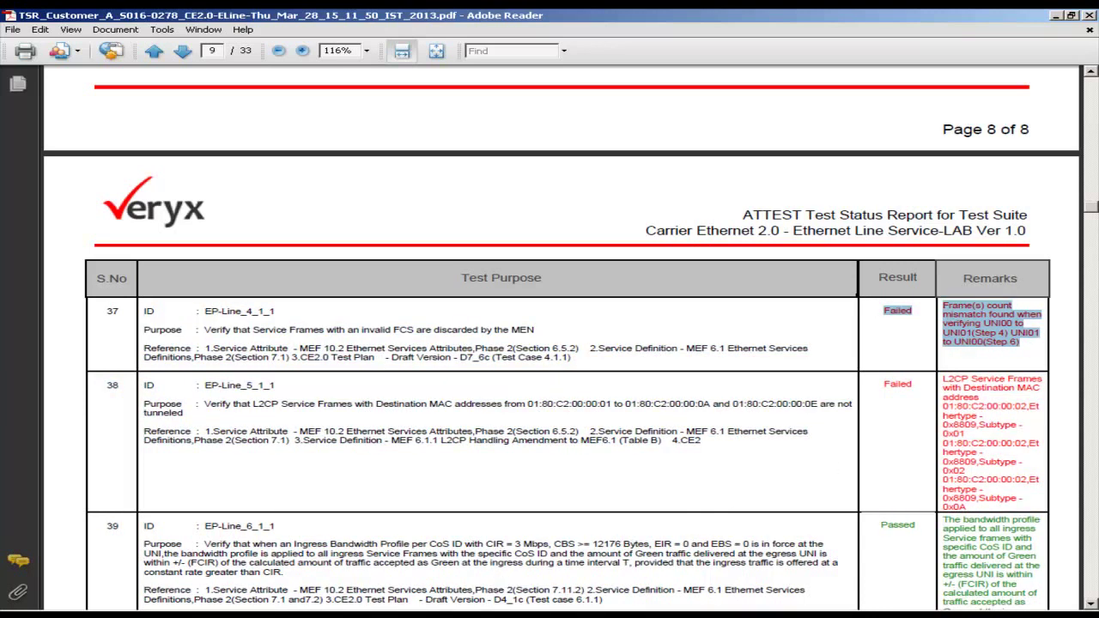
# Step: Switch back to Firefox and export the CE2.0-ELine test status report as PDF
pyautogui.hotkey('alt', 'Tab')
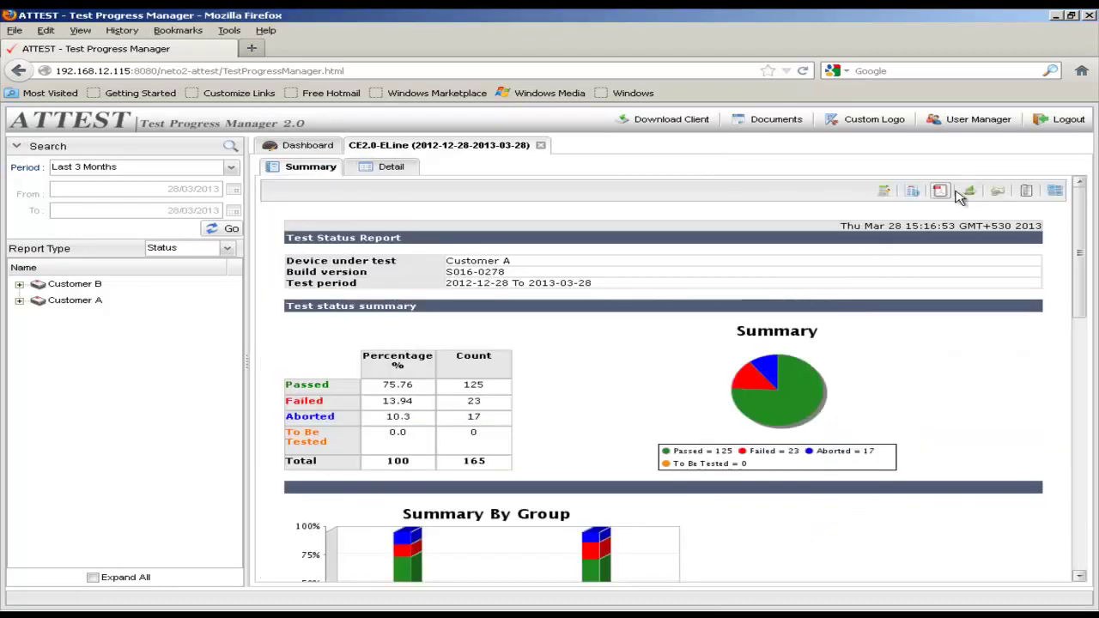
pyautogui.click(944, 191)
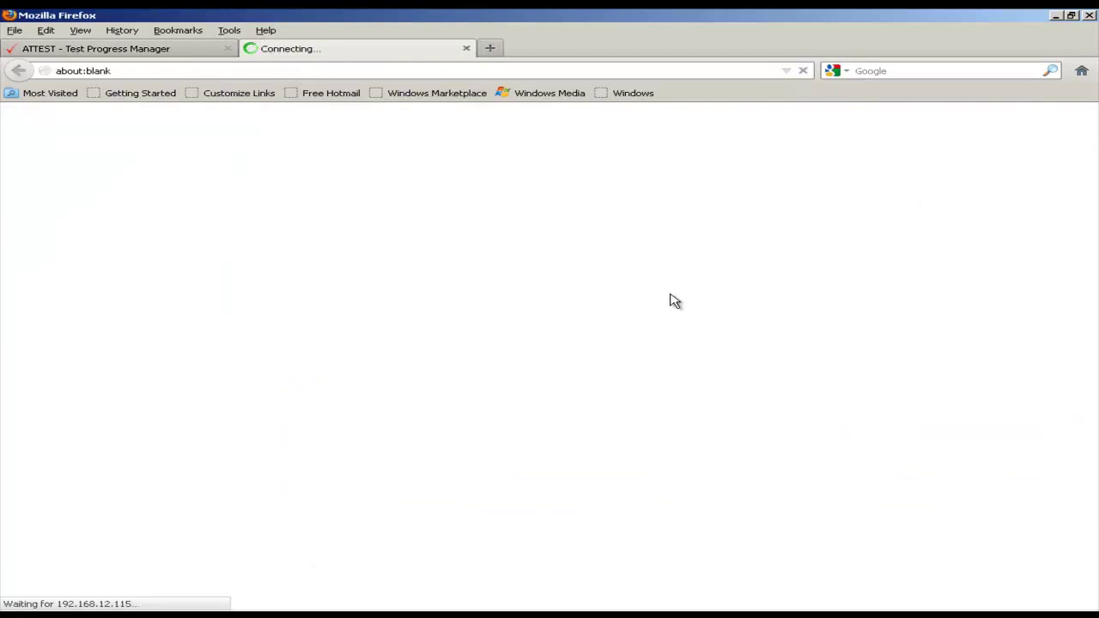